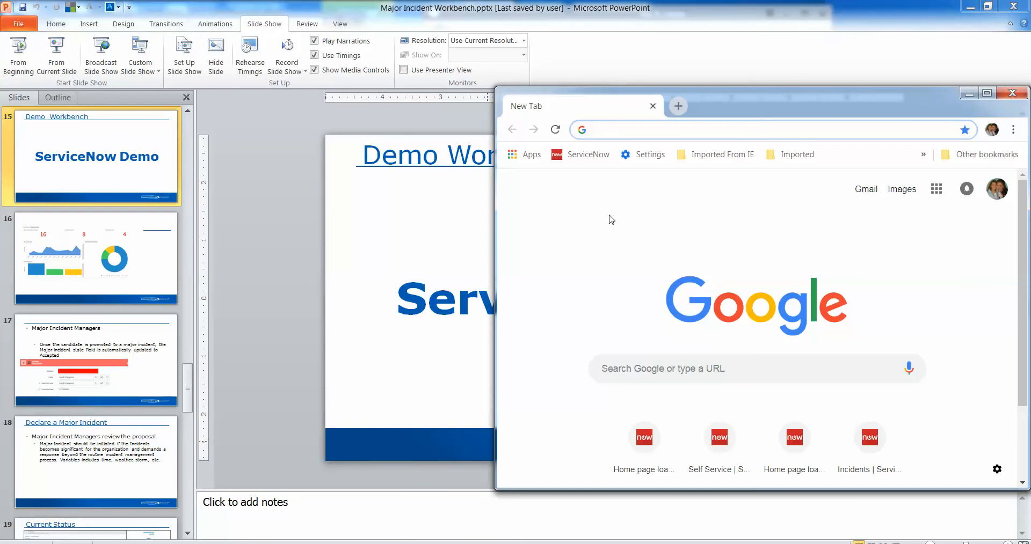
# Switch to the maximized Chrome window and open the ServiceNow QA instance at cmsenergyqa.service-now.com.
pyautogui.click(987, 93)
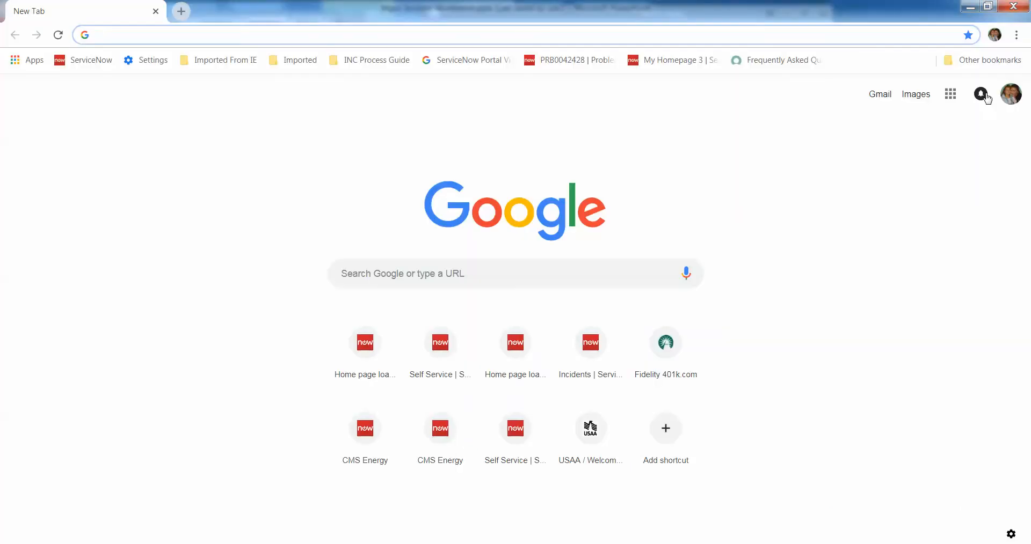
pyautogui.write('cmsenergy.service-now.com')
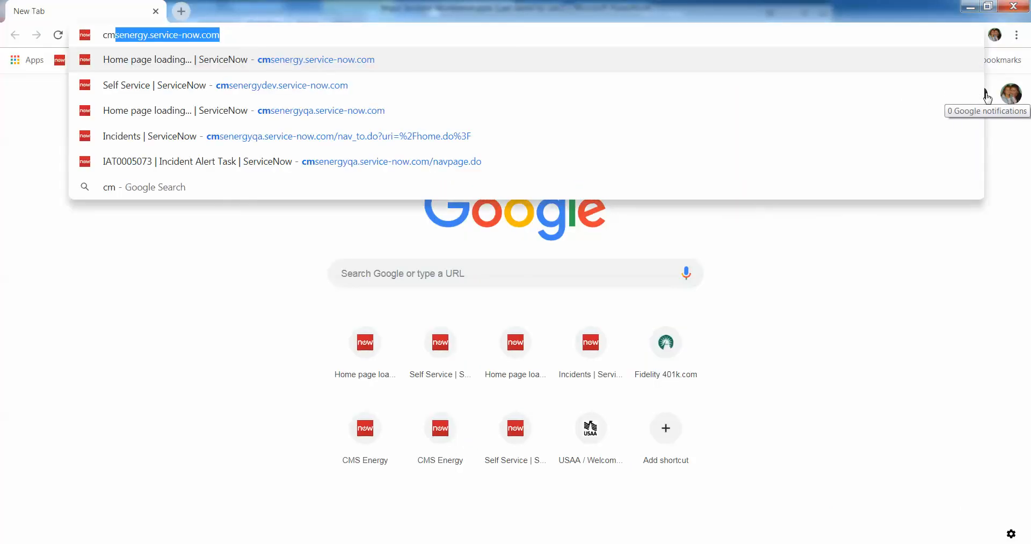
pyautogui.press('Down')
pyautogui.press('Down')
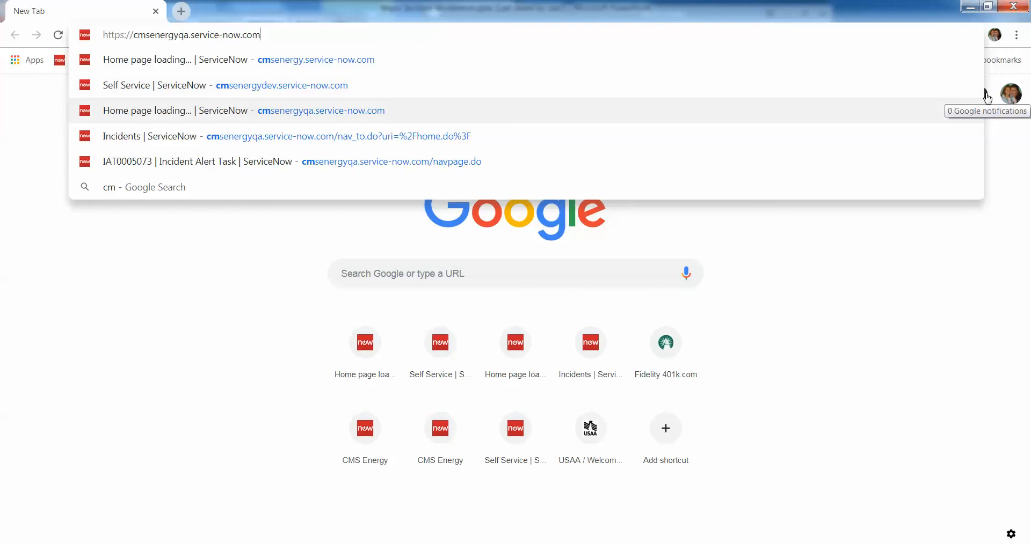
pyautogui.press('Return')
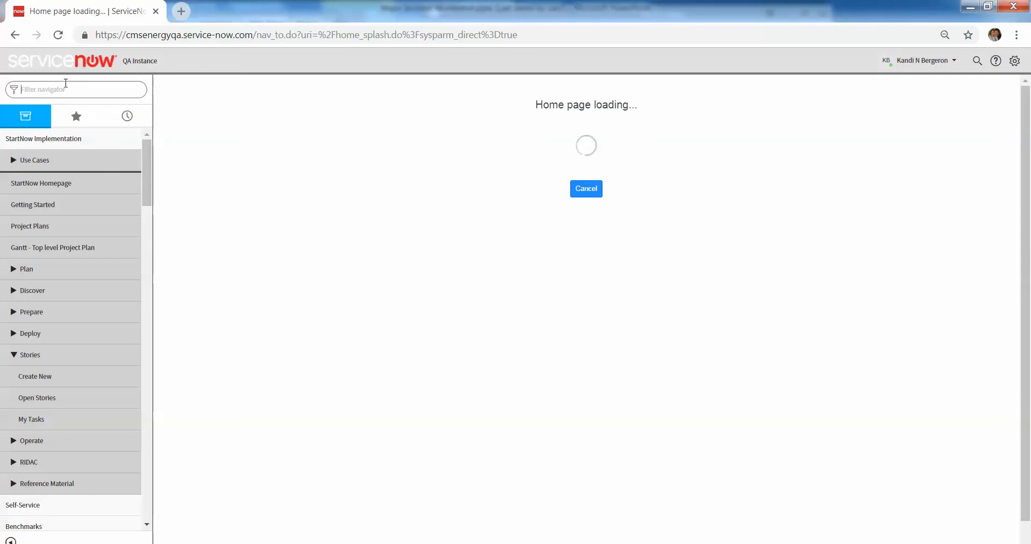
# Filter the navigator for "major incid" and view the major incident candidates, followed by the open major incidents.
pyautogui.write('major')
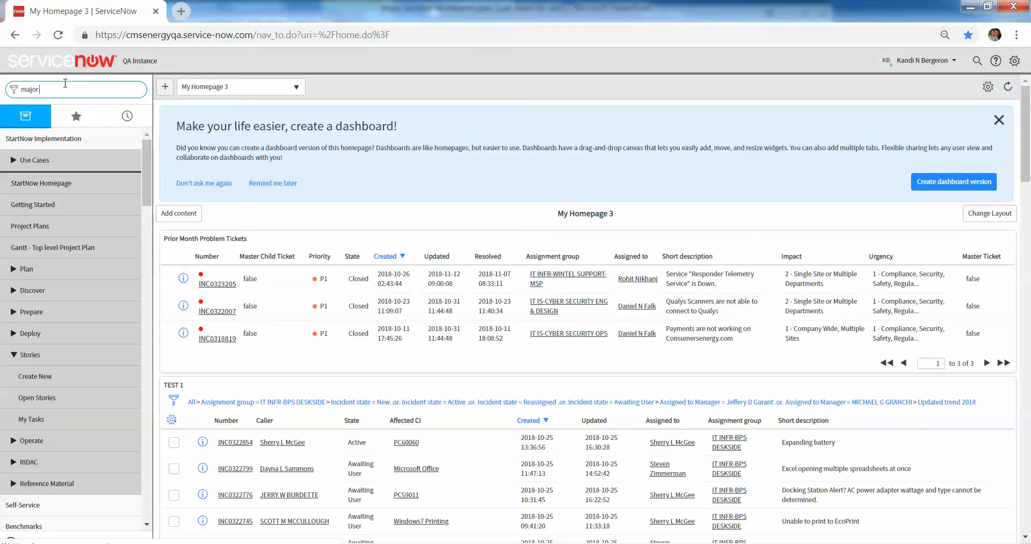
pyautogui.write(' inci')
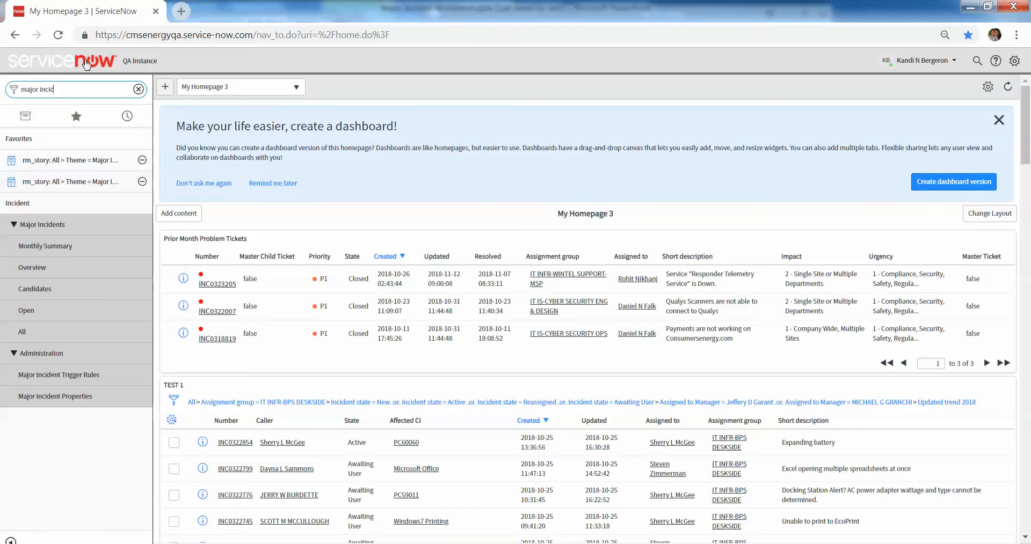
pyautogui.click(65, 293)
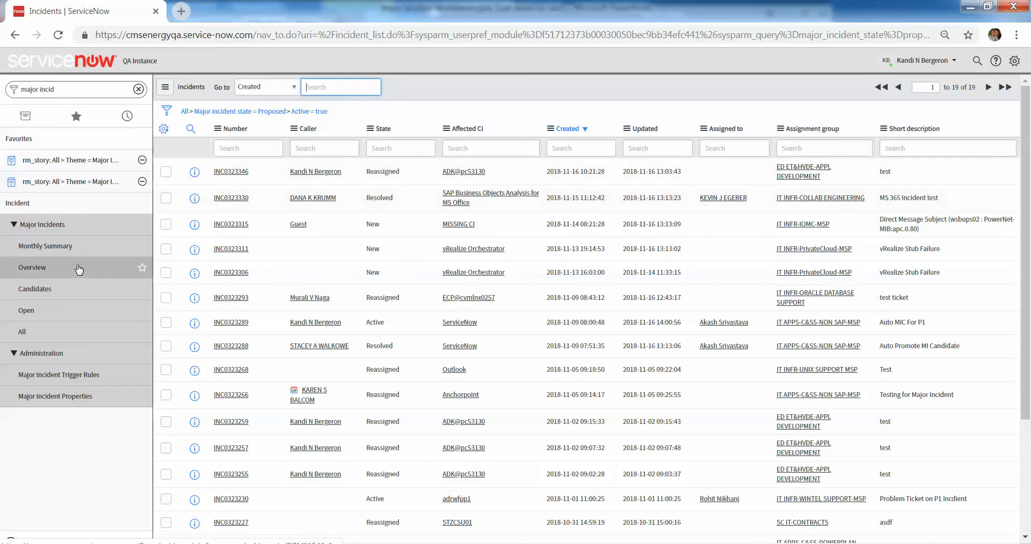
pyautogui.click(47, 315)
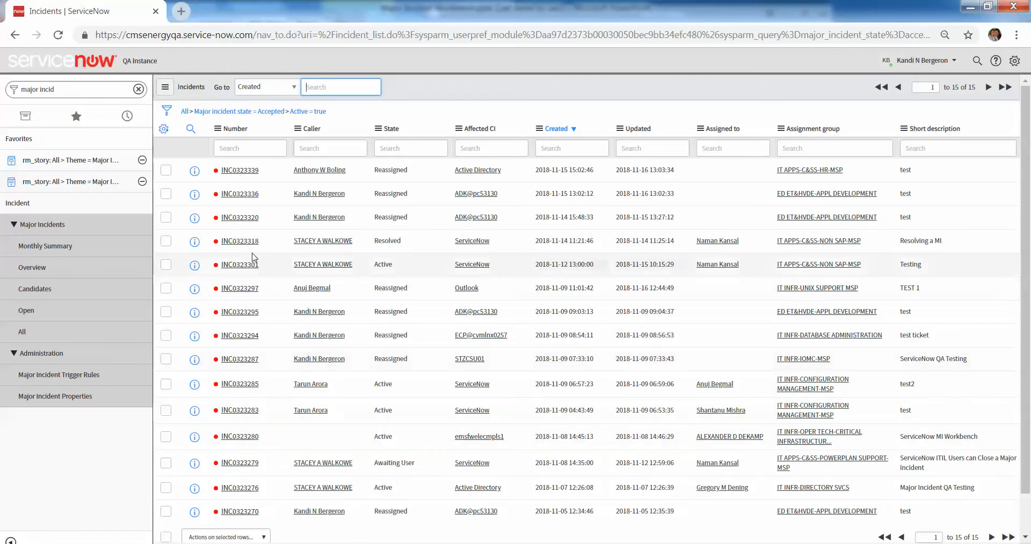
# Open incident INC0323320 from the open major incidents and review its Major Incident and MI Review details.
pyautogui.click(250, 218)
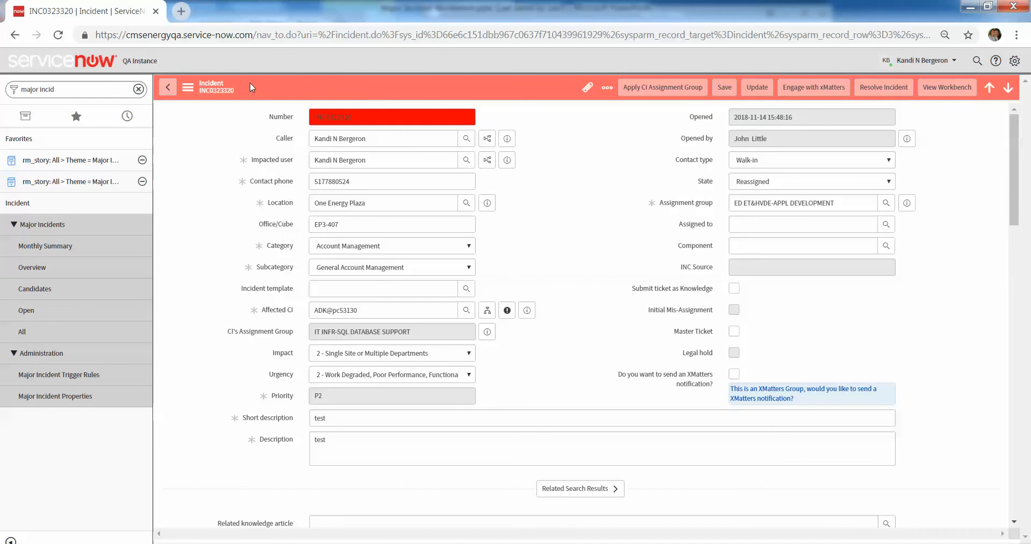
pyautogui.doubleClick(323, 118)
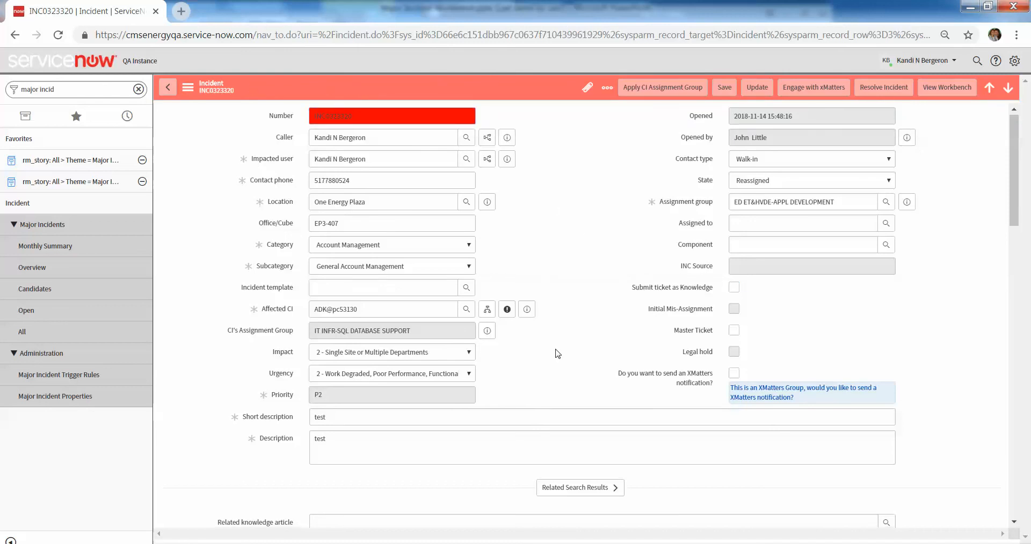
pyautogui.scroll(-6, 555, 353)
pyautogui.click(347, 215)
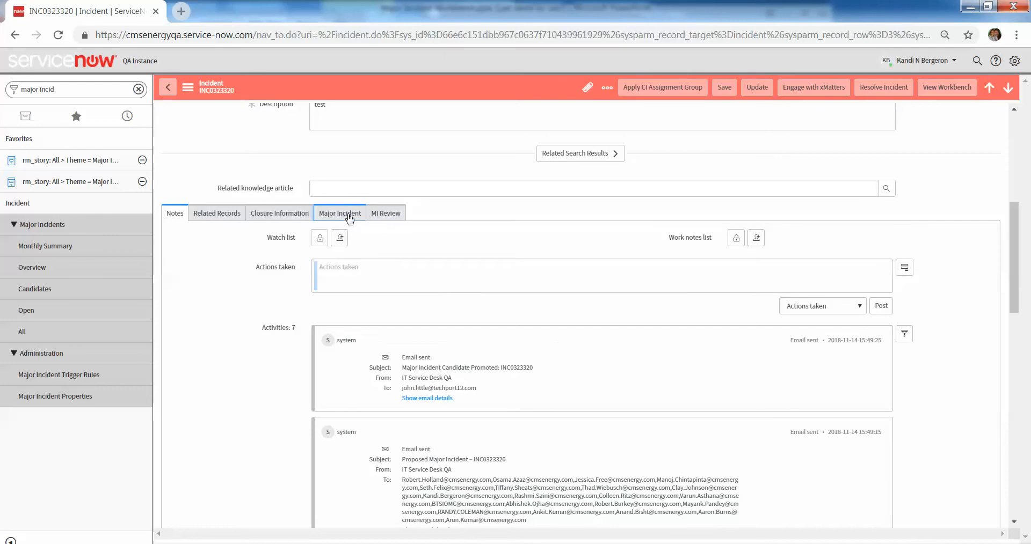
pyautogui.click(381, 214)
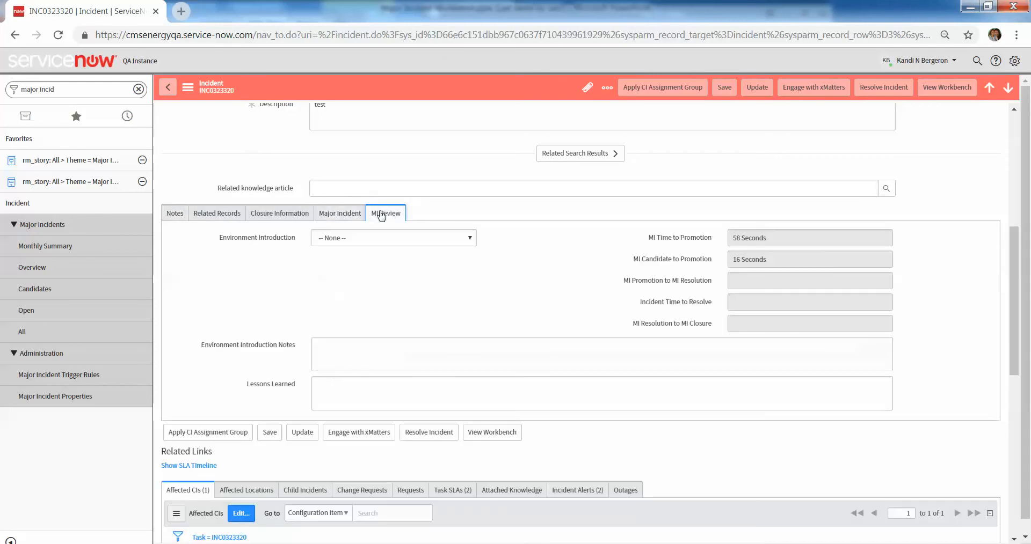
# Open the major incident workbench for INC0323320 and look through its summary, notes and activities.
pyautogui.scroll(2, 430, 326)
pyautogui.scroll(4, 429, 325)
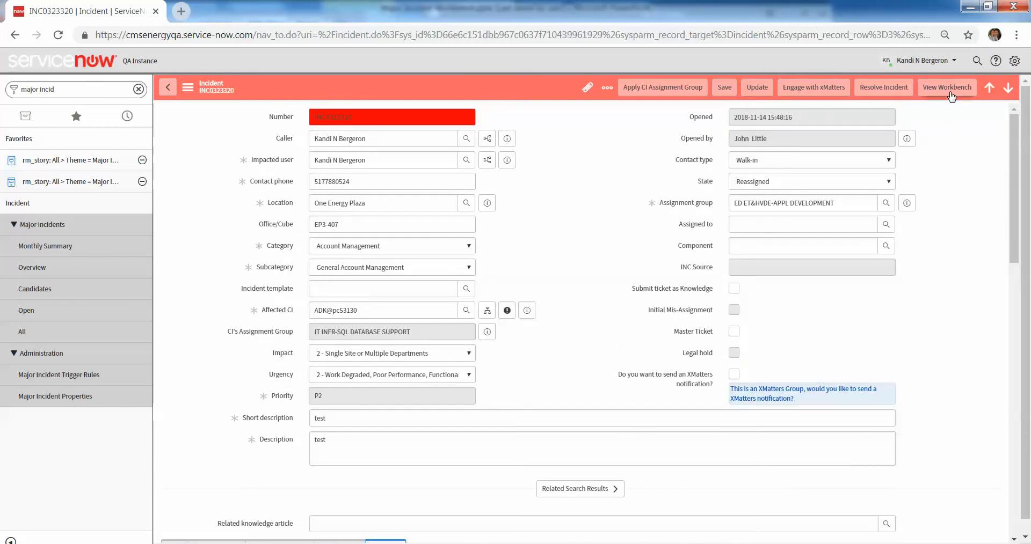
pyautogui.click(947, 88)
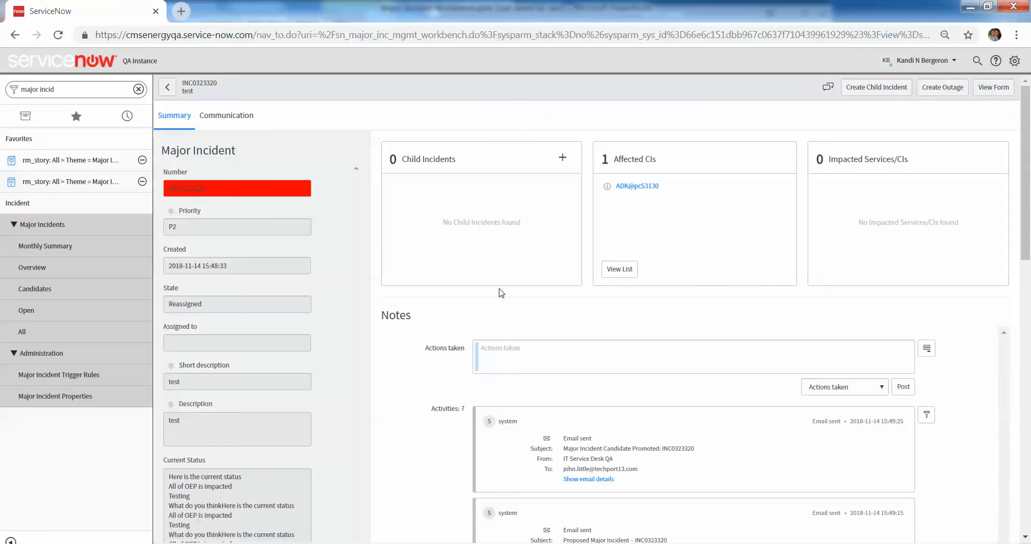
pyautogui.scroll(-5, 500, 293)
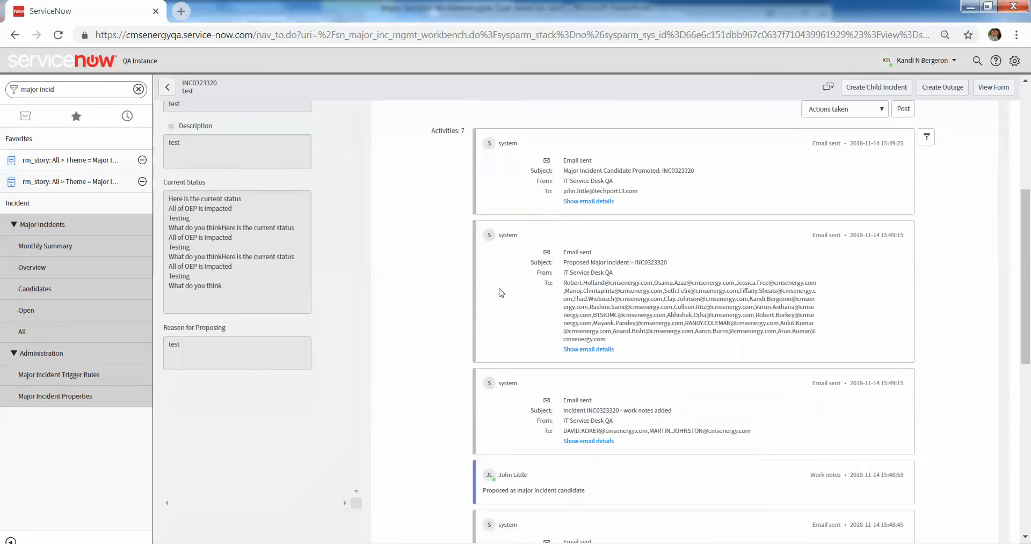
pyautogui.scroll(5, 501, 293)
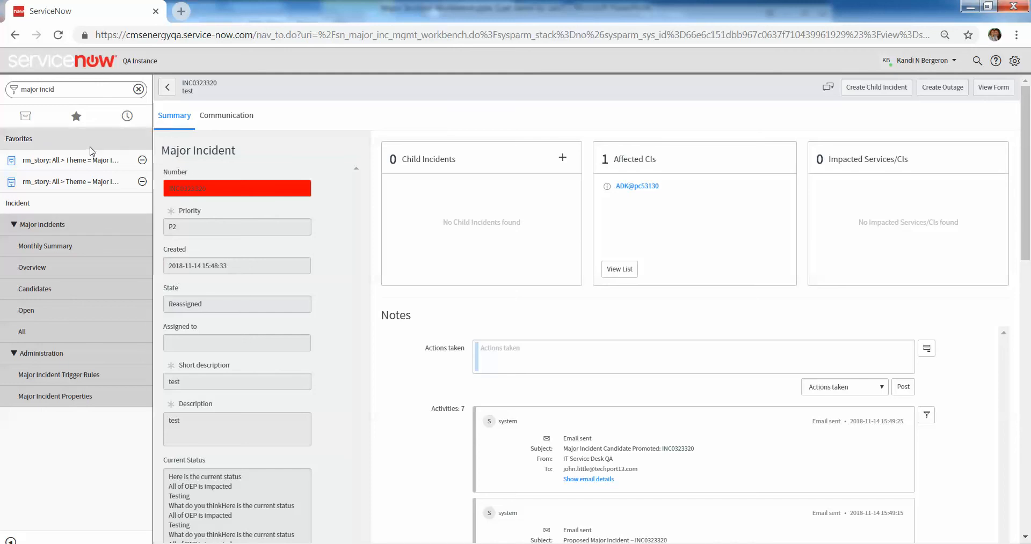
# Filter the navigator for "incident", list the open incidents and open incident INC0323346.
pyautogui.click(63, 87)
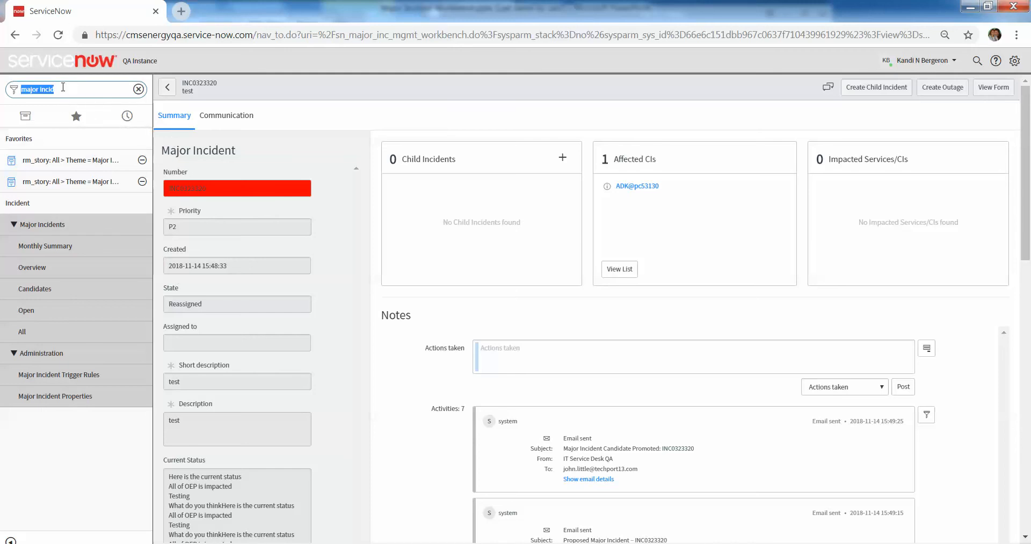
pyautogui.write('incident')
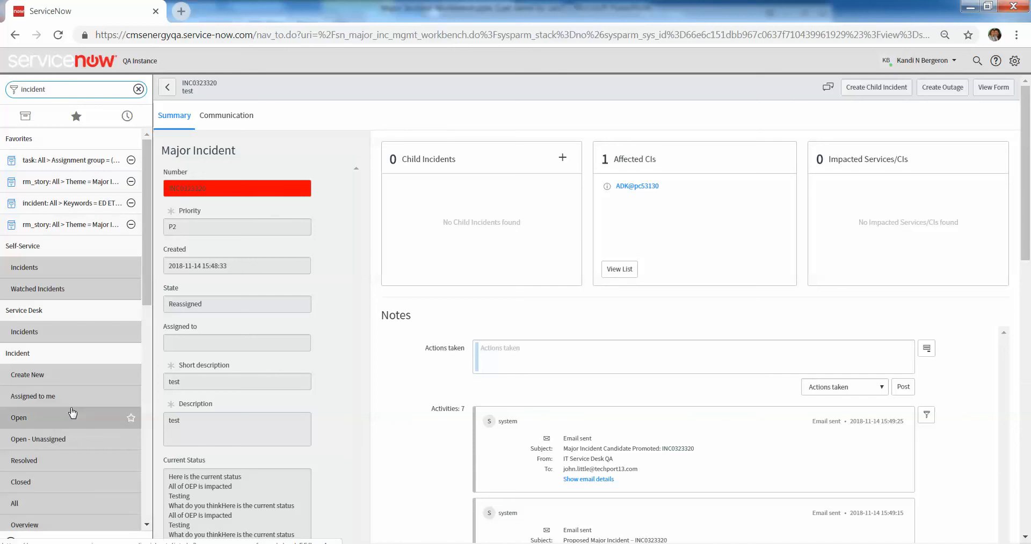
pyautogui.click(73, 416)
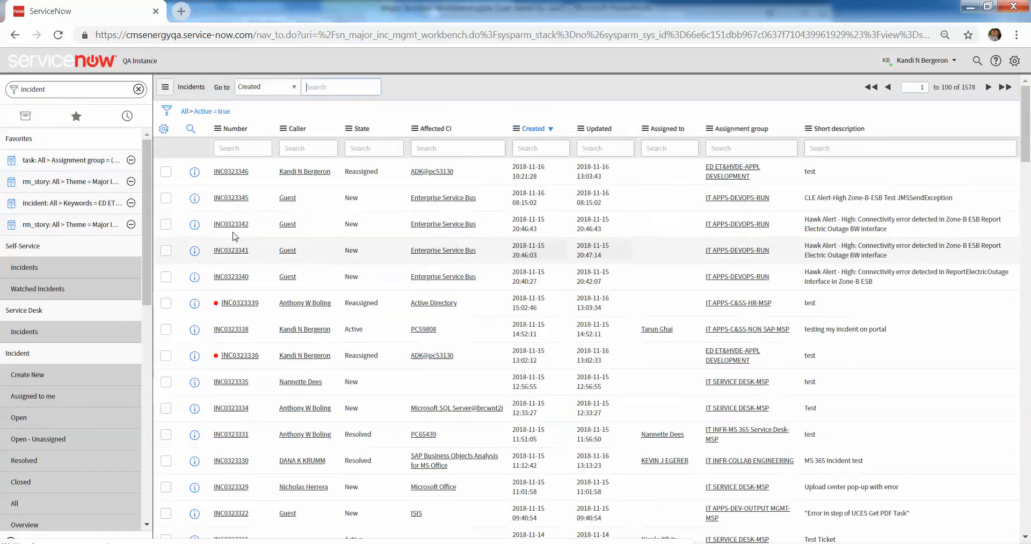
pyautogui.click(245, 173)
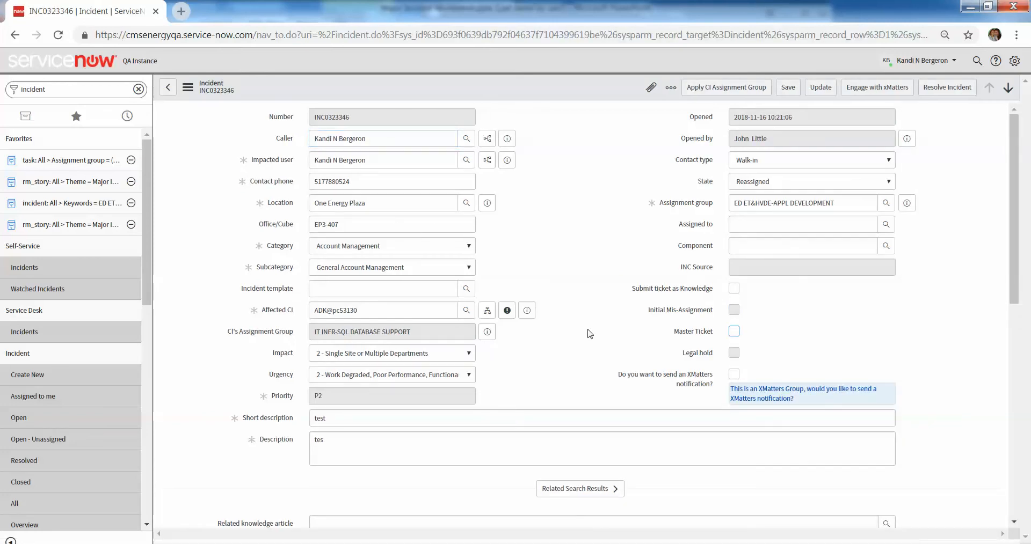
# Examine incident INC0323346's impact, urgency and priority together with its Major Incident details, including the major incident state.
pyautogui.scroll(-5, 582, 322)
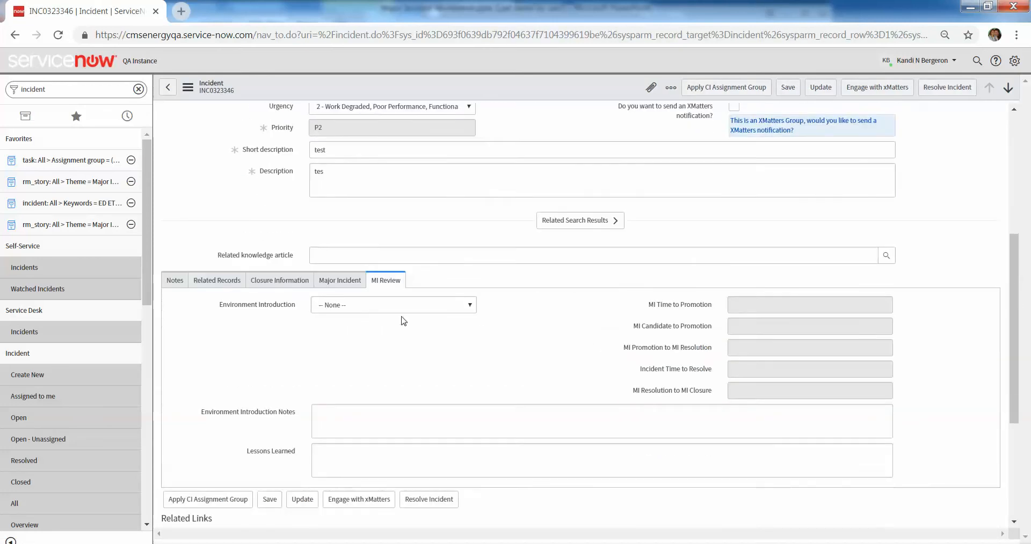
pyautogui.click(351, 282)
pyautogui.scroll(3, 353, 284)
pyautogui.scroll(3, 355, 290)
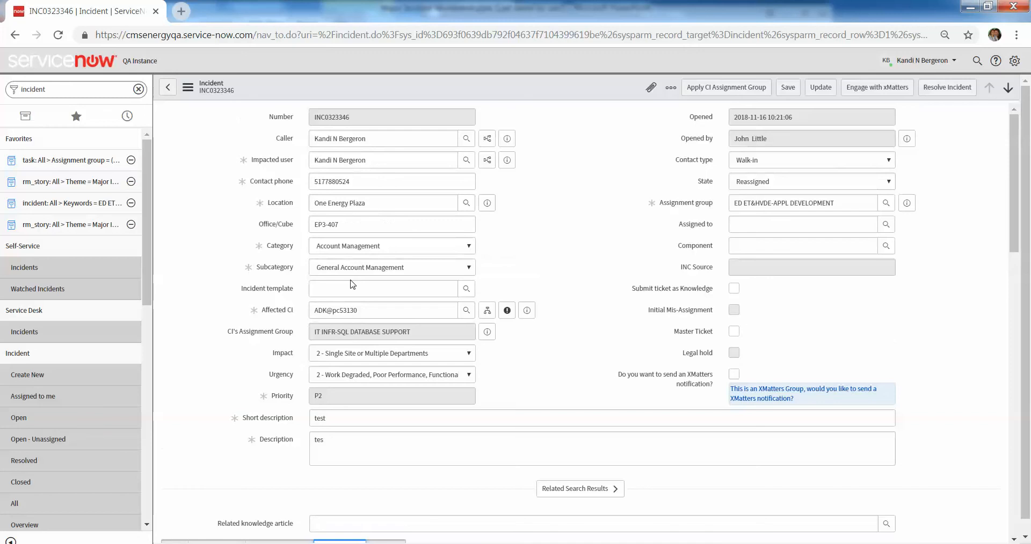
pyautogui.scroll(-2, 365, 316)
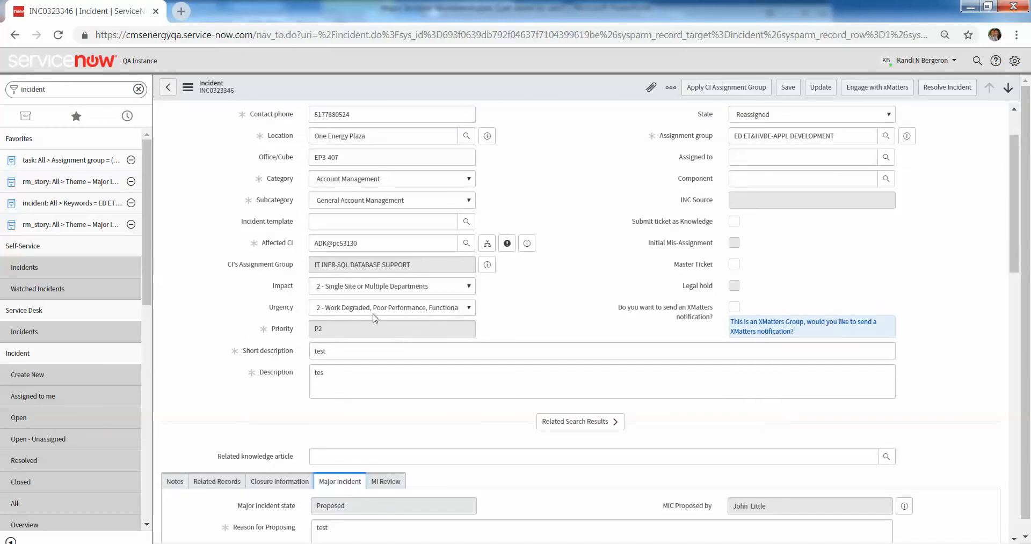
pyautogui.scroll(1, 387, 294)
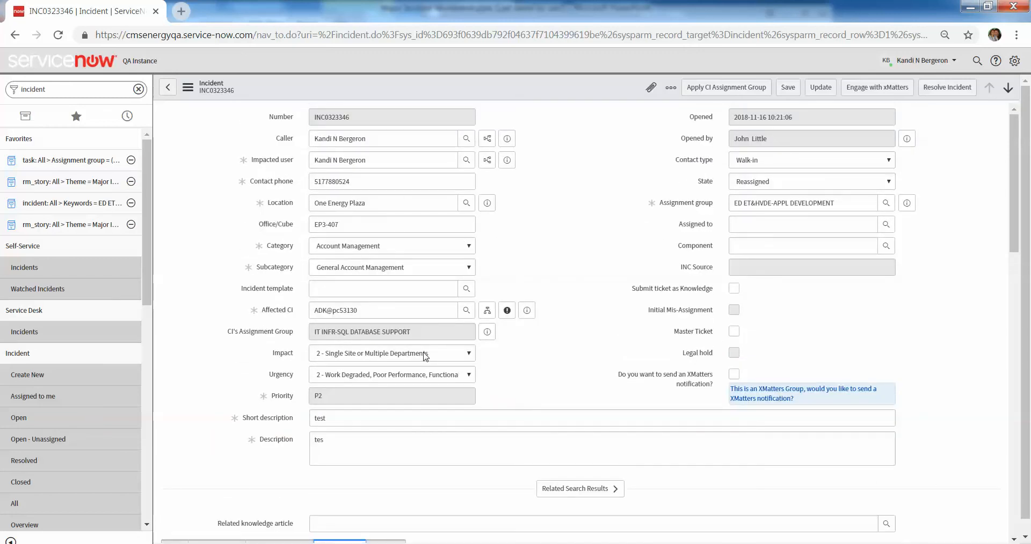
pyautogui.scroll(-2, 425, 356)
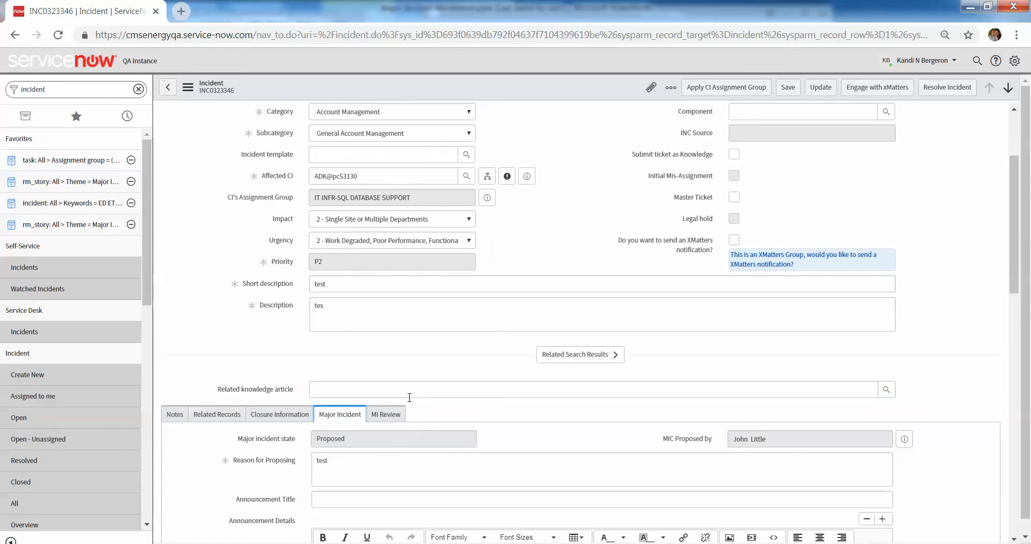
pyautogui.click(387, 444)
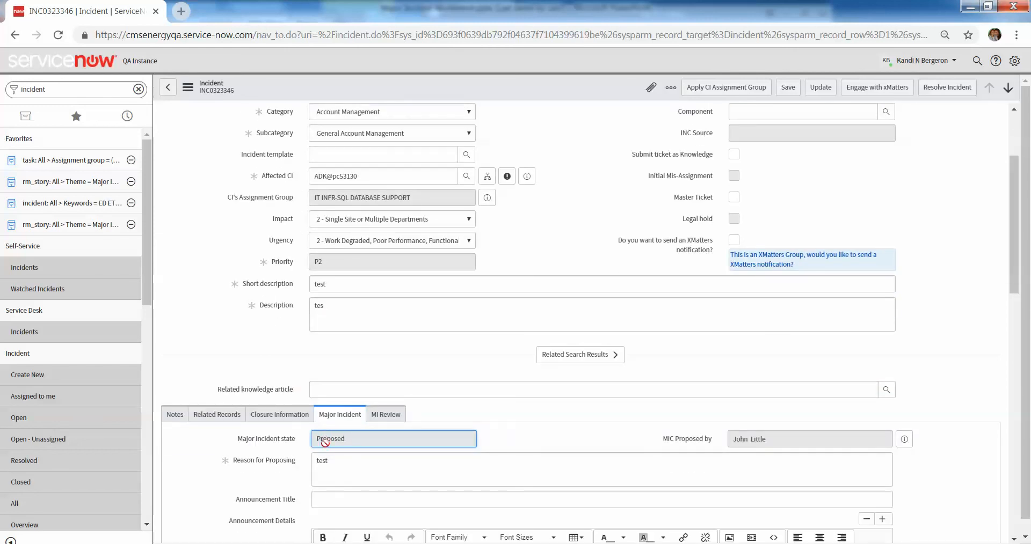
# Create a new incident record and fill in the caller by choosing the person from the suggestions.
pyautogui.click(27, 375)
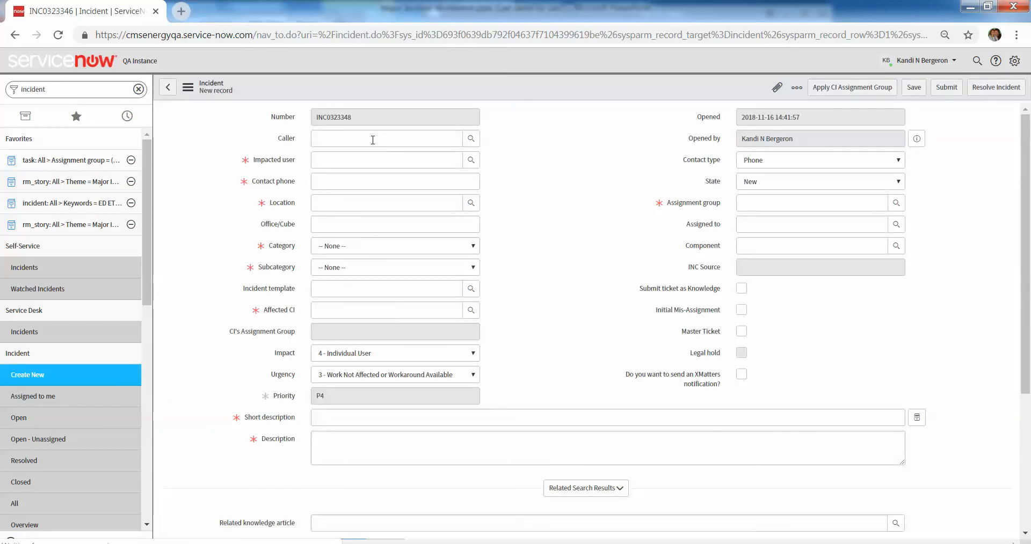
pyautogui.write('kand')
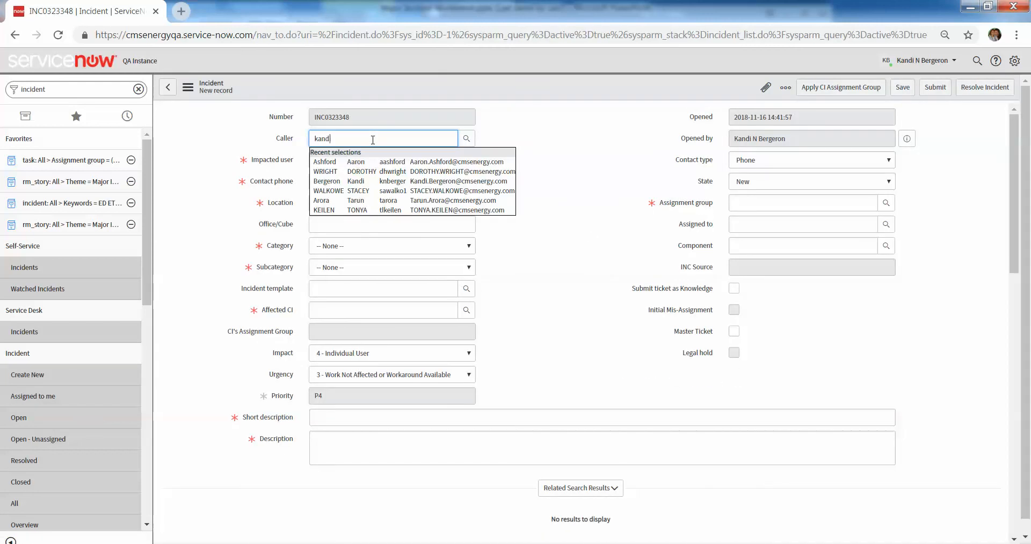
pyautogui.click(344, 162)
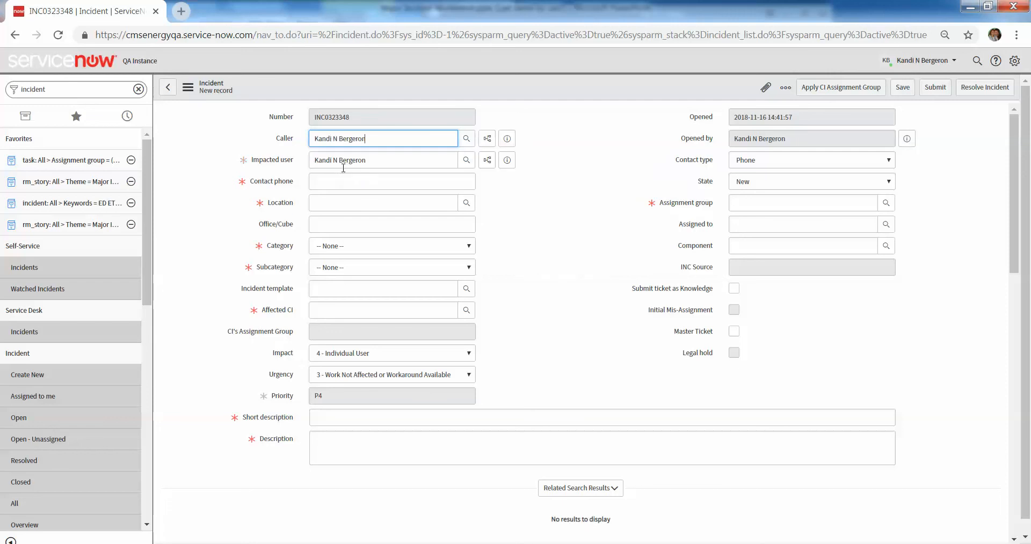
# Set the new incident's category to Account Management and its subcategory to General Account Management.
pyautogui.click(330, 254)
pyautogui.click(328, 288)
pyautogui.click(365, 271)
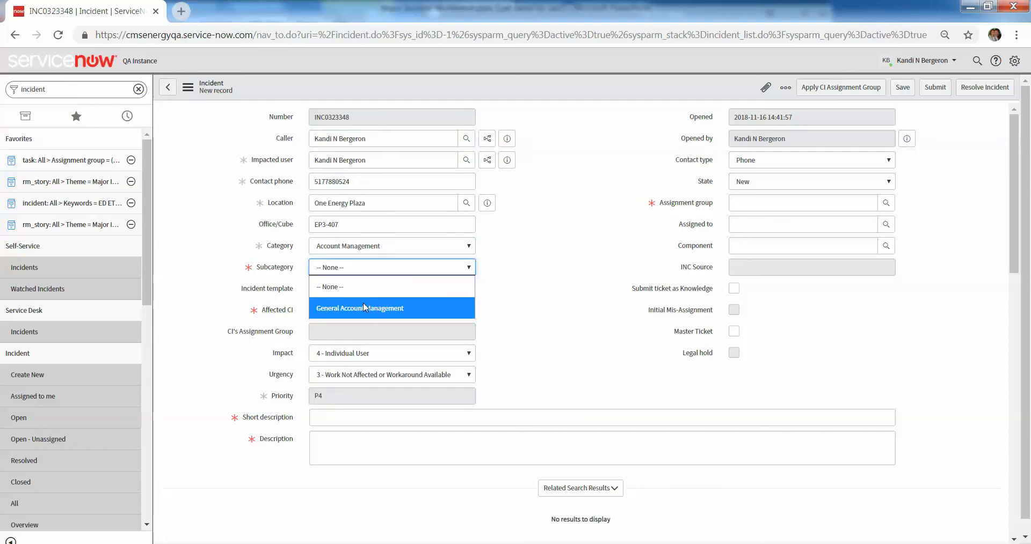
pyautogui.click(360, 304)
# Set the affected CI to ServiceNow and apply the CI's assignment group to the incident.
pyautogui.click(357, 310)
pyautogui.write('serv')
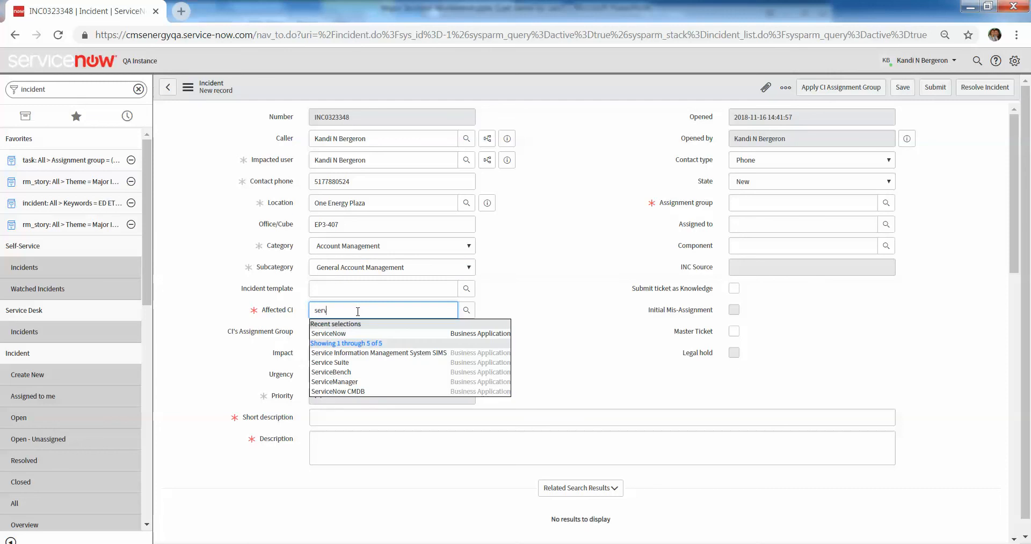
pyautogui.click(378, 347)
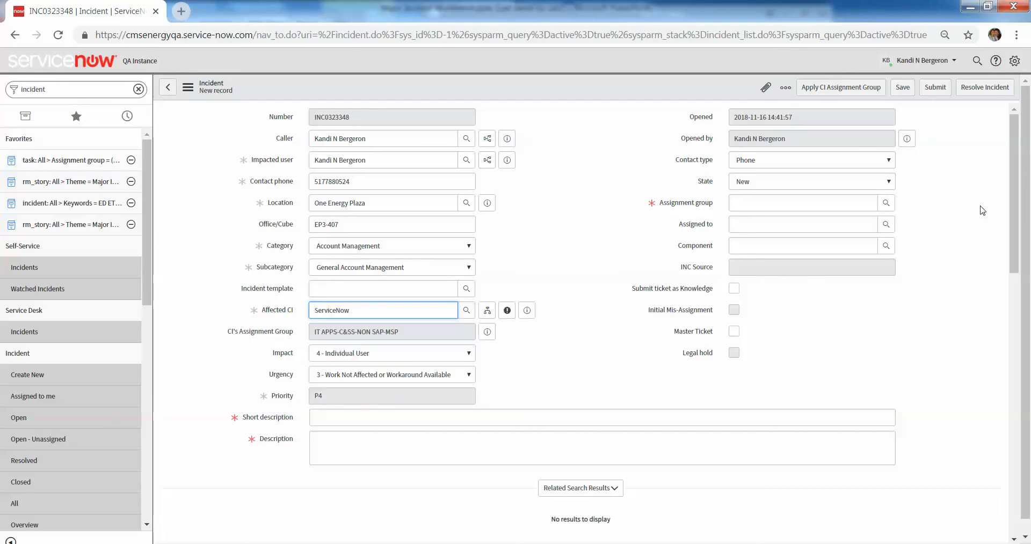
pyautogui.click(864, 88)
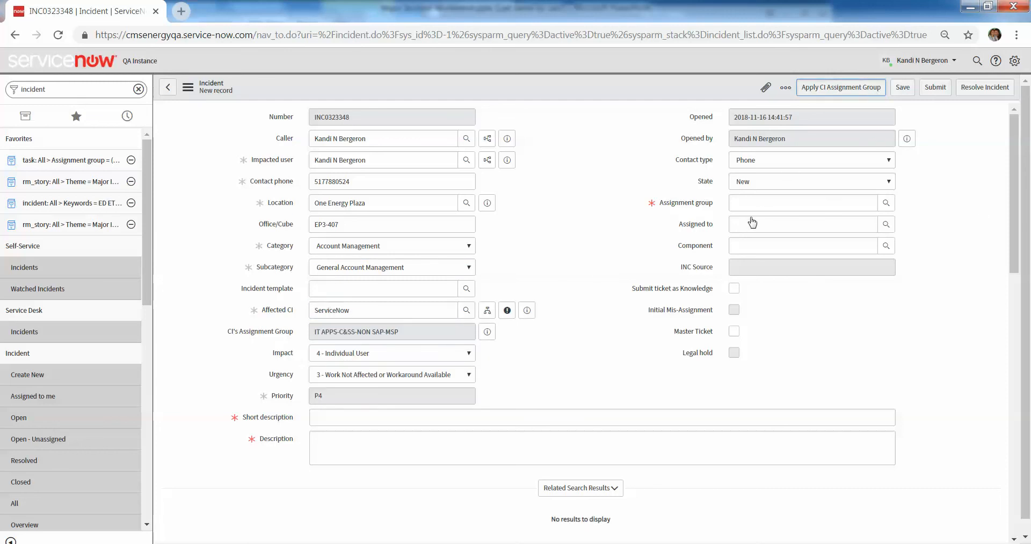
# Enter "Demo - Workbench" as both the short description and the description, and save the new incident.
pyautogui.click(372, 418)
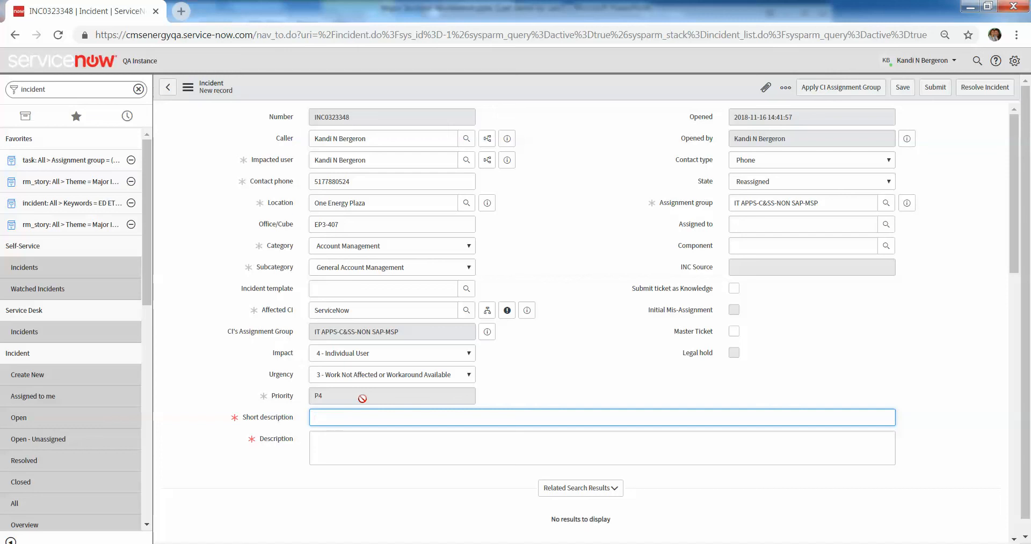
pyautogui.write('Demo')
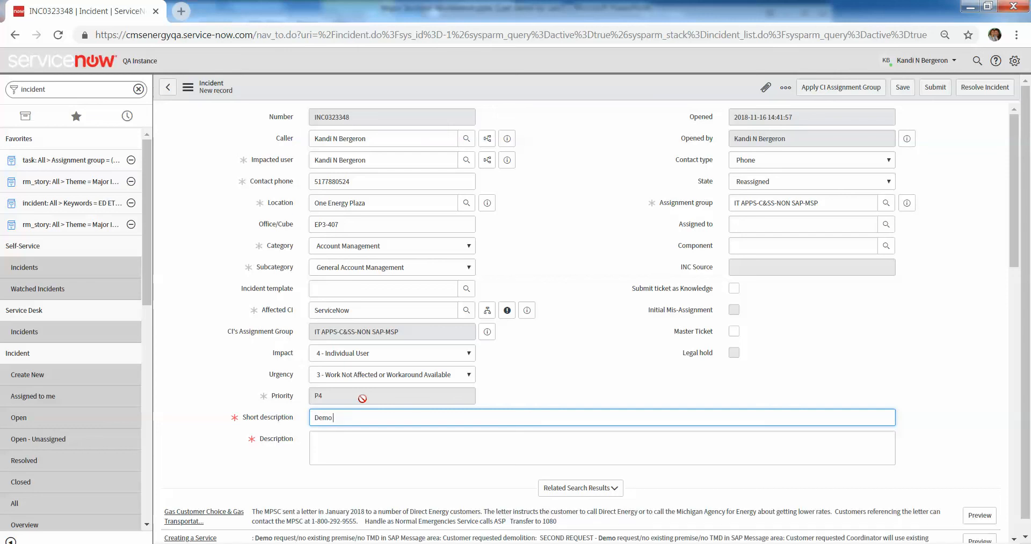
pyautogui.write(' - Workbench')
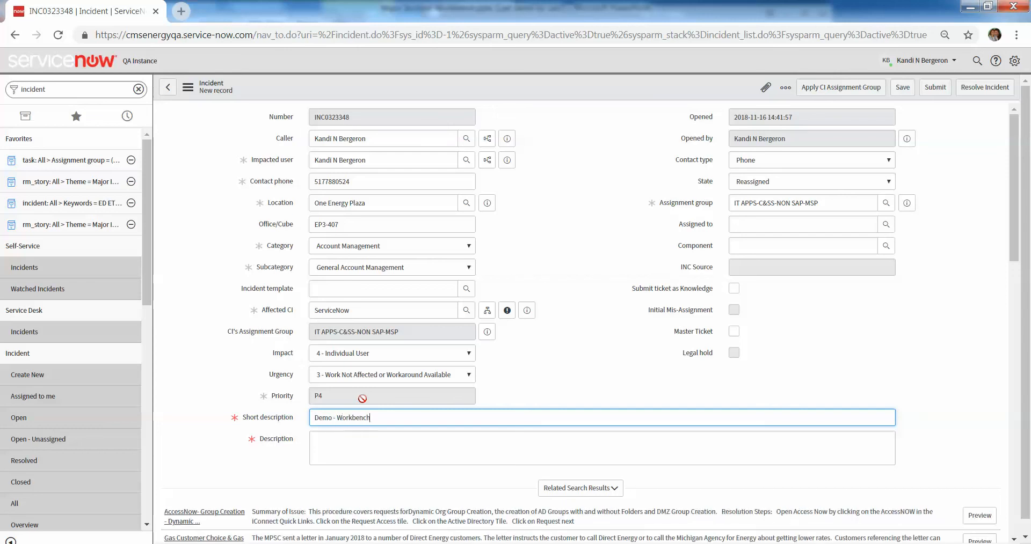
pyautogui.hotkey('ctrl', 'a')
pyautogui.hotkey('ctrl', 'c')
pyautogui.click(418, 451)
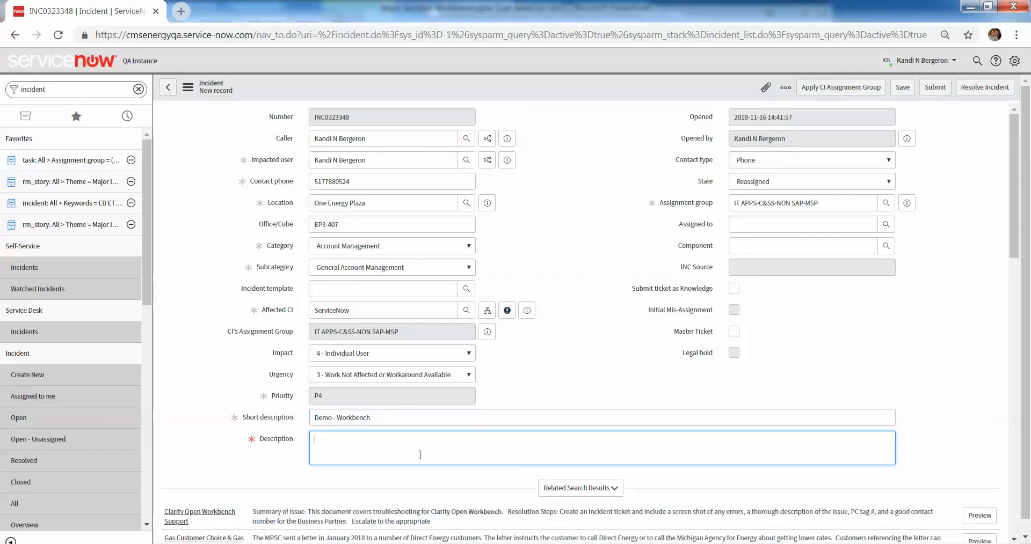
pyautogui.hotkey('ctrl', 'v')
pyautogui.click(903, 89)
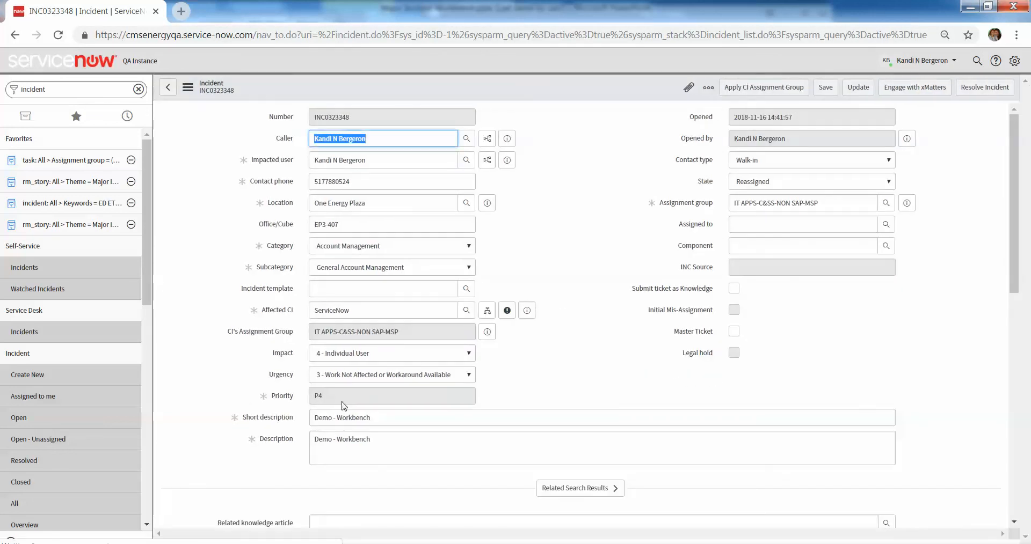
# Set the impact to 2 - Single Site or Multiple Departments and the urgency to 2 - Work Degraded, Poor Performance, Functionality Not Available, and save.
pyautogui.click(342, 401)
pyautogui.scroll(-4, 310, 388)
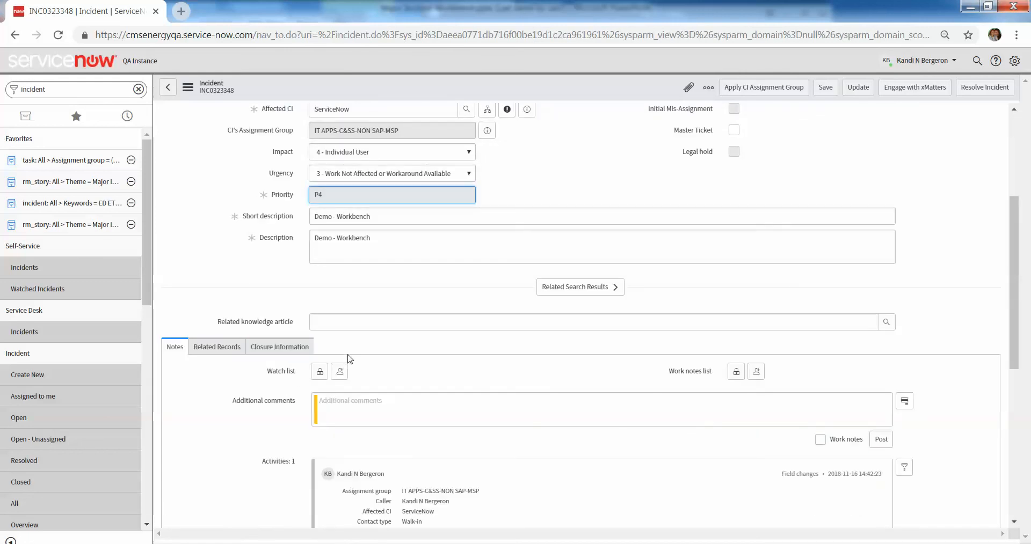
pyautogui.click(376, 153)
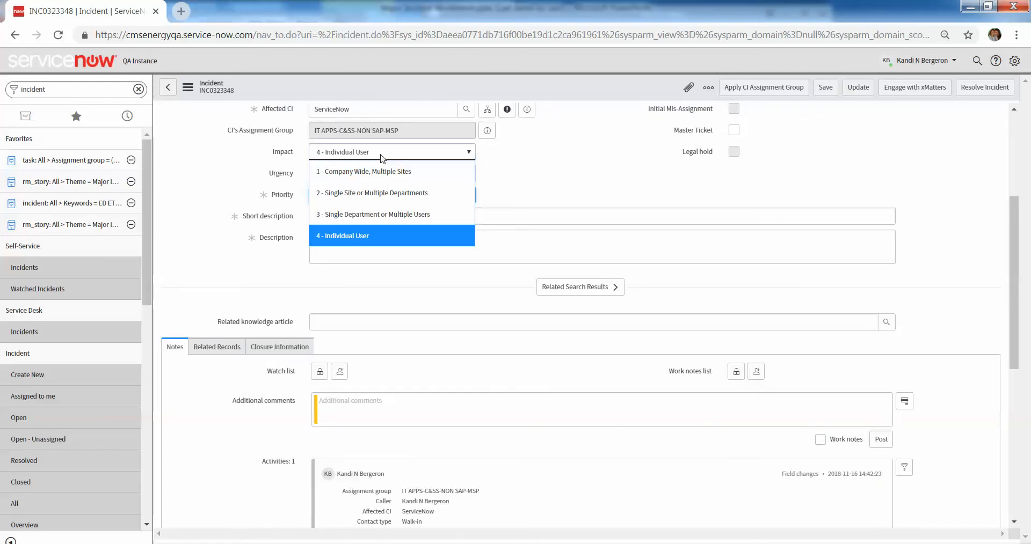
pyautogui.click(384, 182)
pyautogui.click(386, 180)
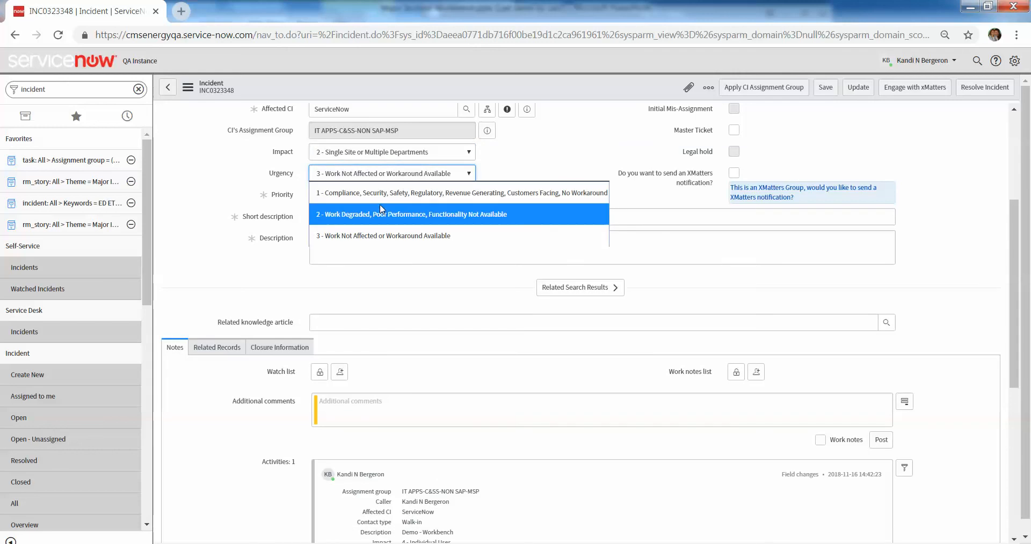
pyautogui.click(383, 211)
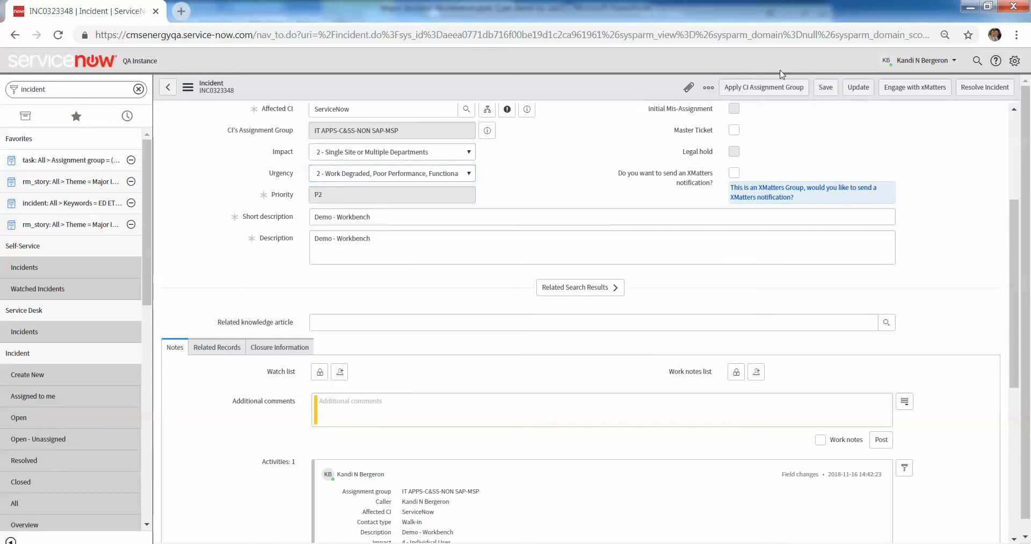
pyautogui.click(834, 87)
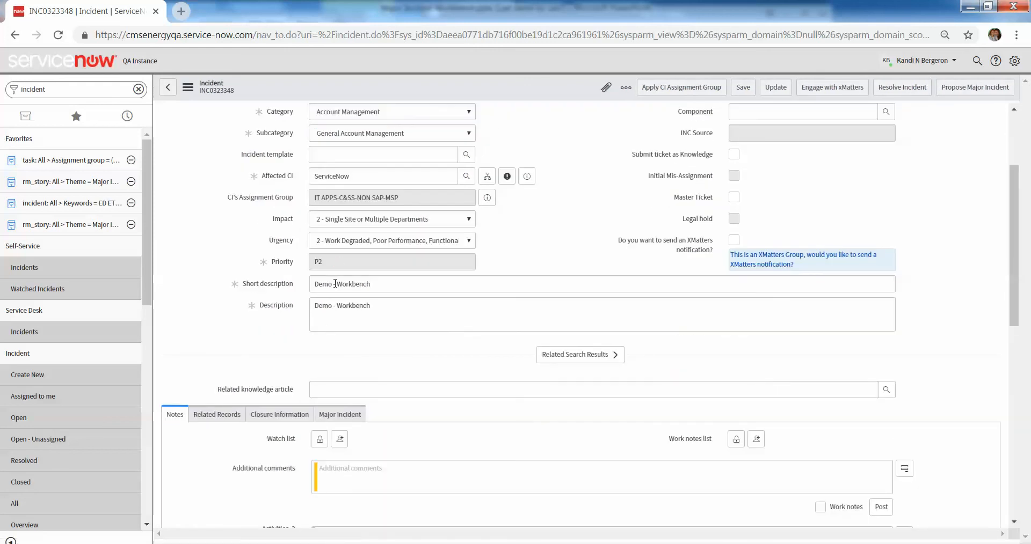
# Enter "This is a big deal!" as the reason for proposing in the Major Incident details and save the incident.
pyautogui.click(350, 421)
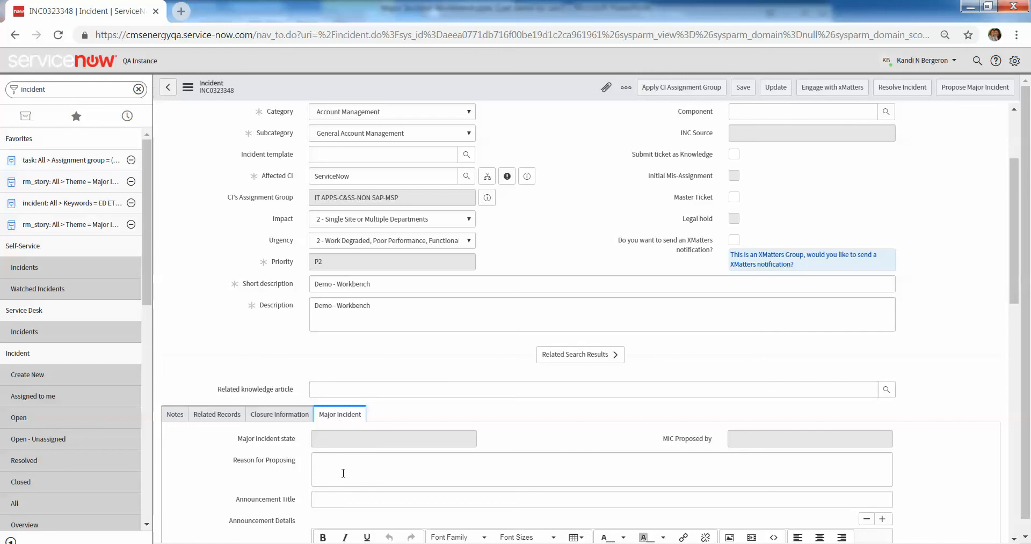
pyautogui.click(316, 461)
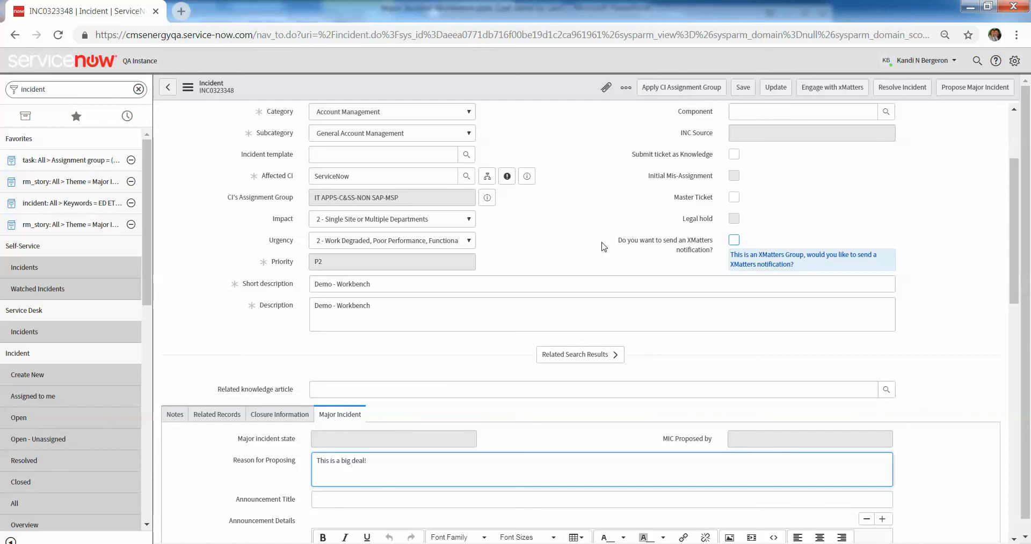
pyautogui.click(326, 443)
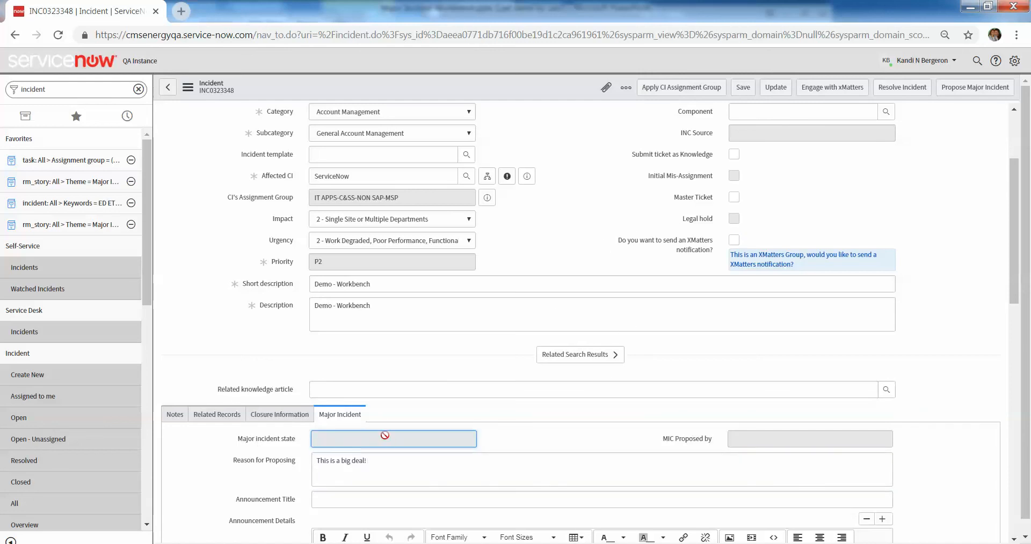
pyautogui.click(743, 87)
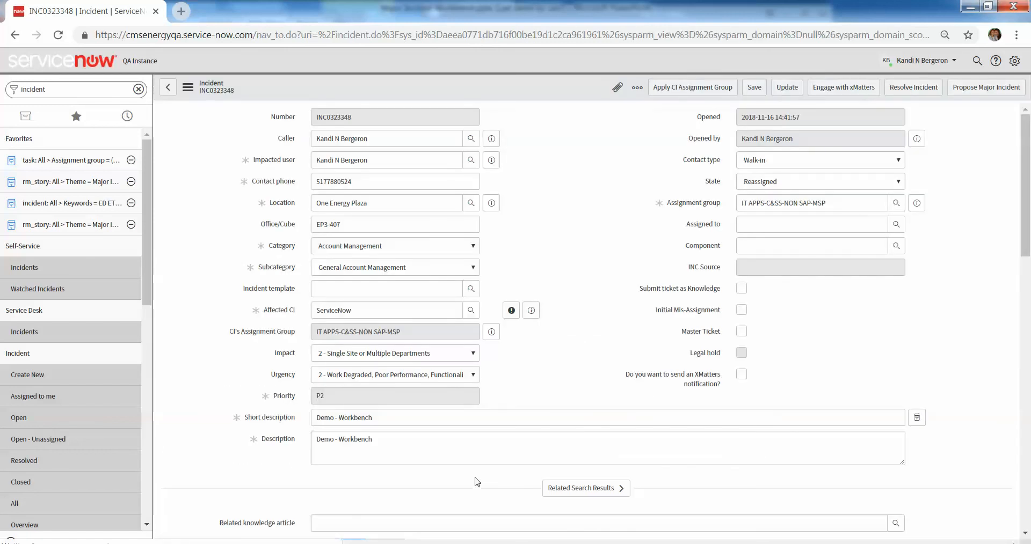
# Check the major incident state in the Major Incident details and save the incident again.
pyautogui.scroll(-3, 462, 484)
pyautogui.scroll(-2, 461, 482)
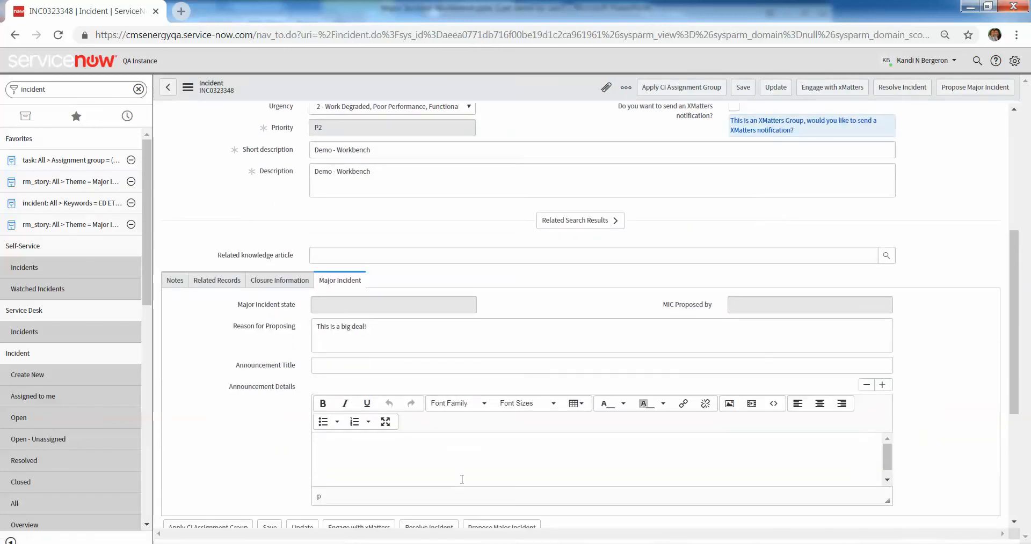
pyautogui.scroll(1, 465, 458)
pyautogui.click(414, 370)
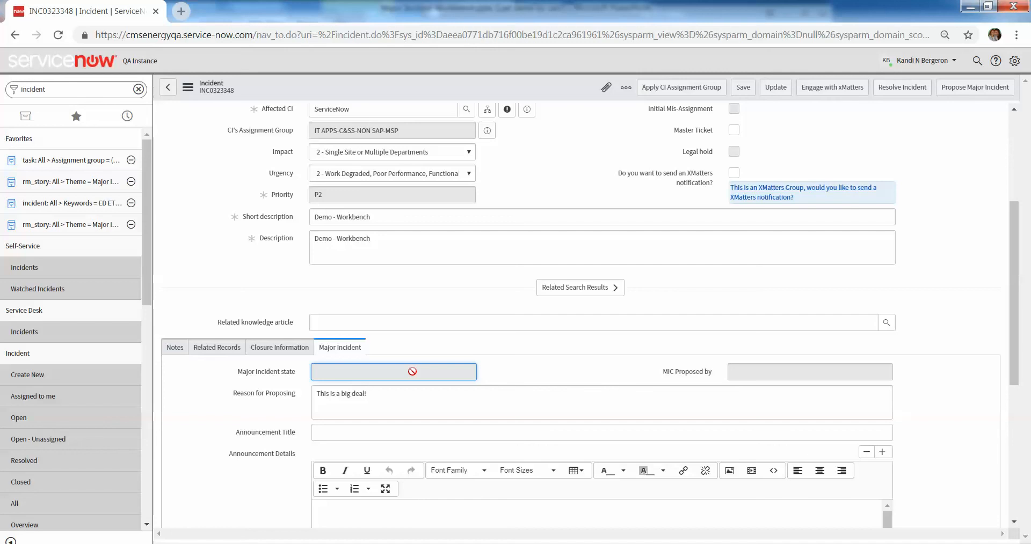
pyautogui.scroll(2, 412, 372)
pyautogui.scroll(-1, 414, 372)
pyautogui.click(743, 92)
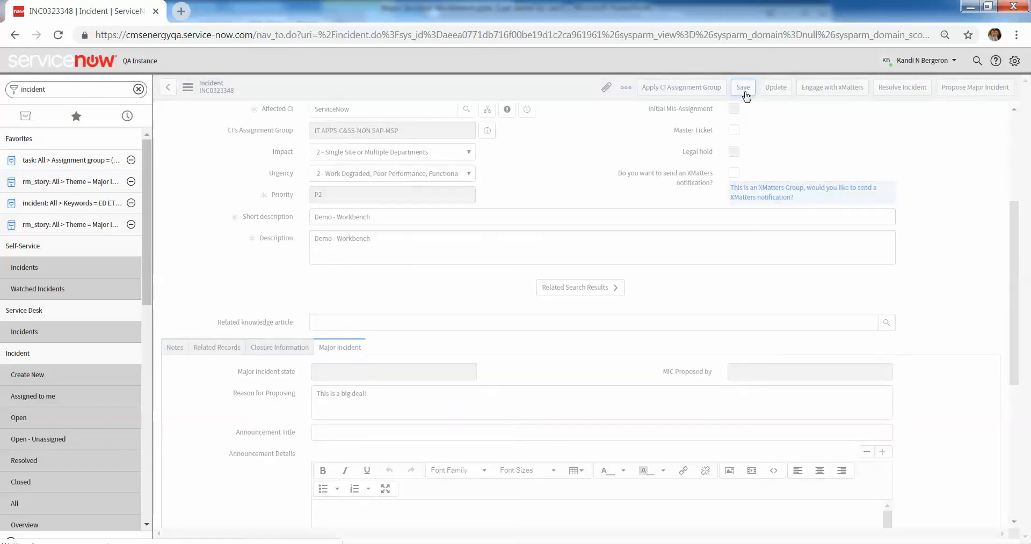
# Recheck the reason for proposing and propose the incident as a major incident candidate.
pyautogui.scroll(-3, 697, 181)
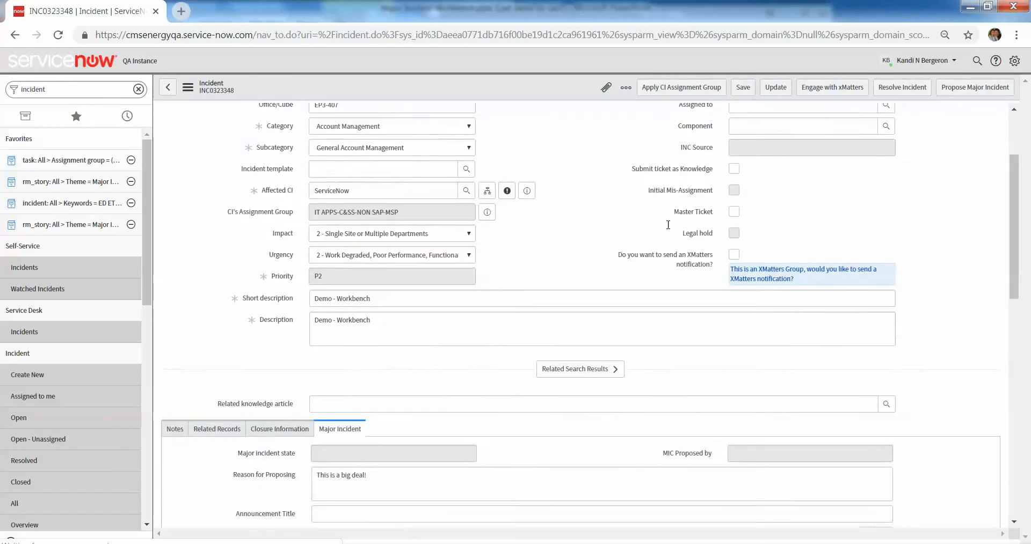
pyautogui.click(563, 405)
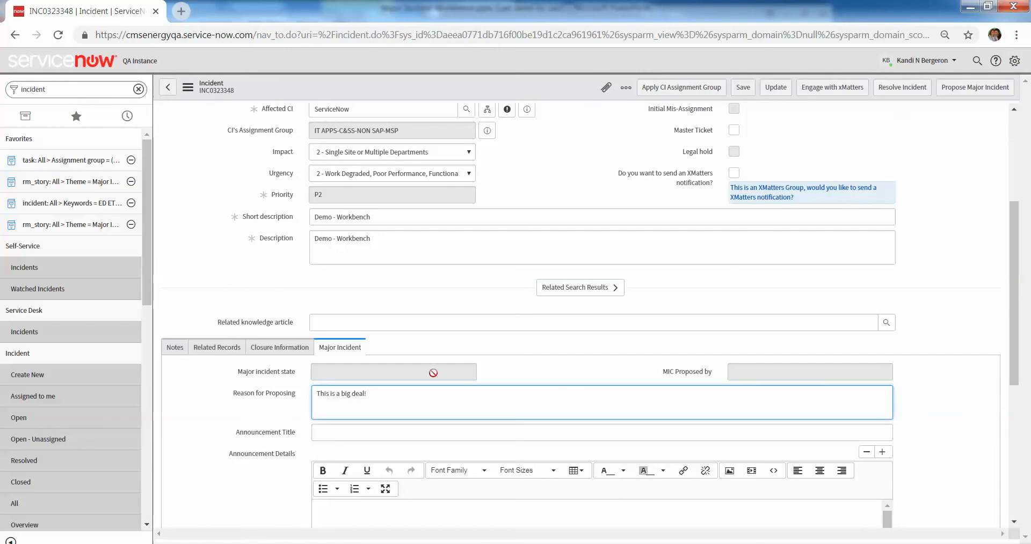
pyautogui.moveTo(385, 397); pyautogui.dragTo(315, 396)
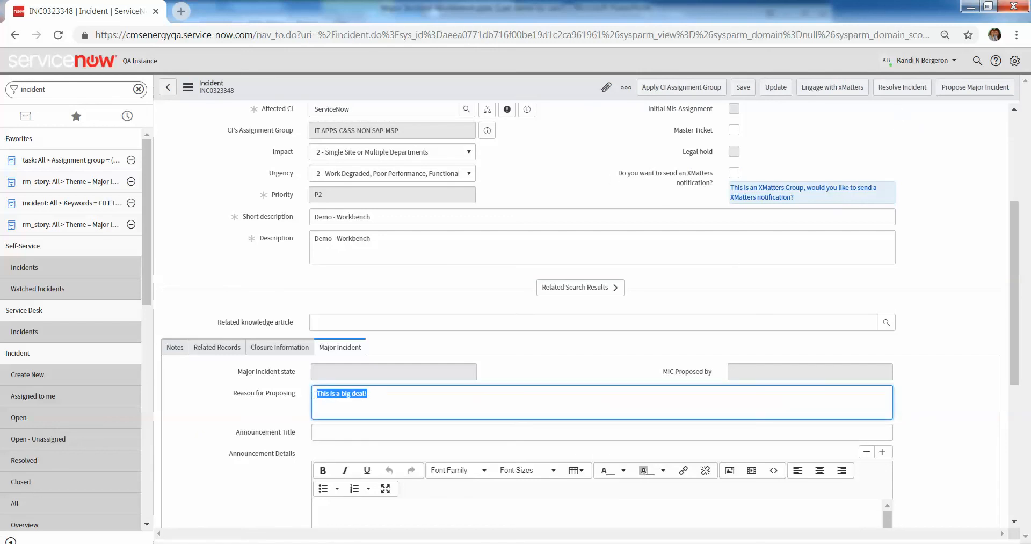
pyautogui.click(1002, 93)
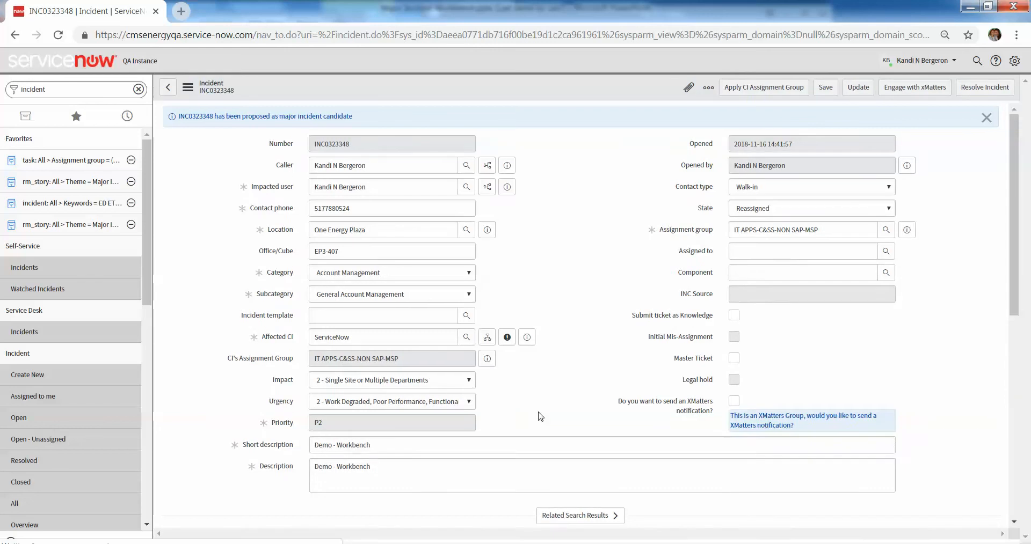
# Examine the proposed incident's major incident state and the MIC Proposed by field.
pyautogui.scroll(-2, 529, 419)
pyautogui.scroll(-2, 529, 419)
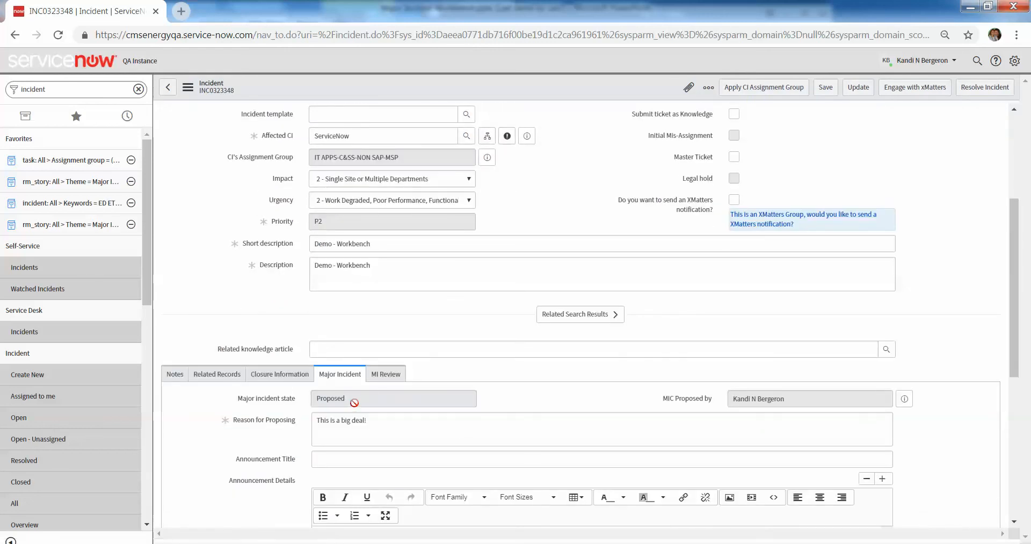
pyautogui.click(311, 398)
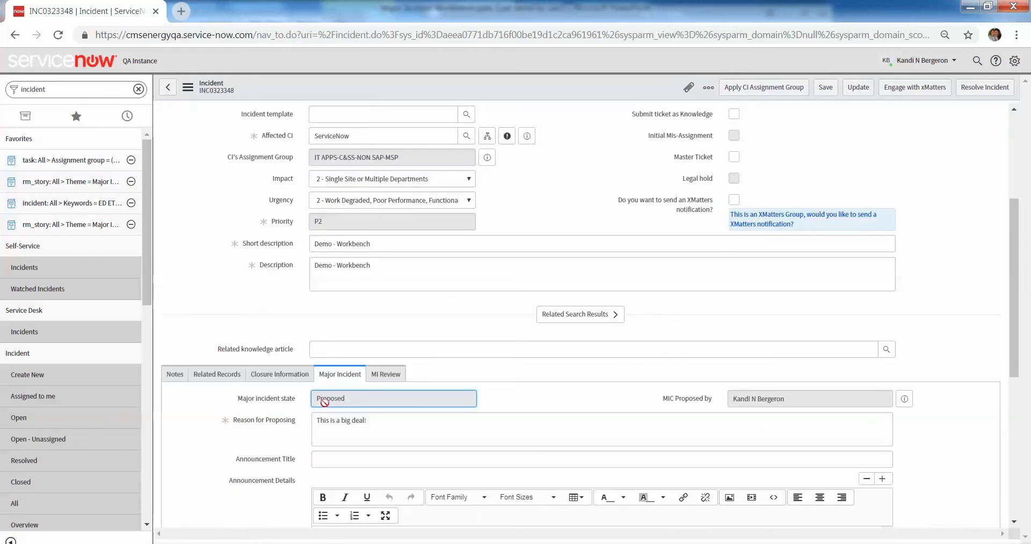
pyautogui.click(813, 400)
pyautogui.doubleClick(769, 399)
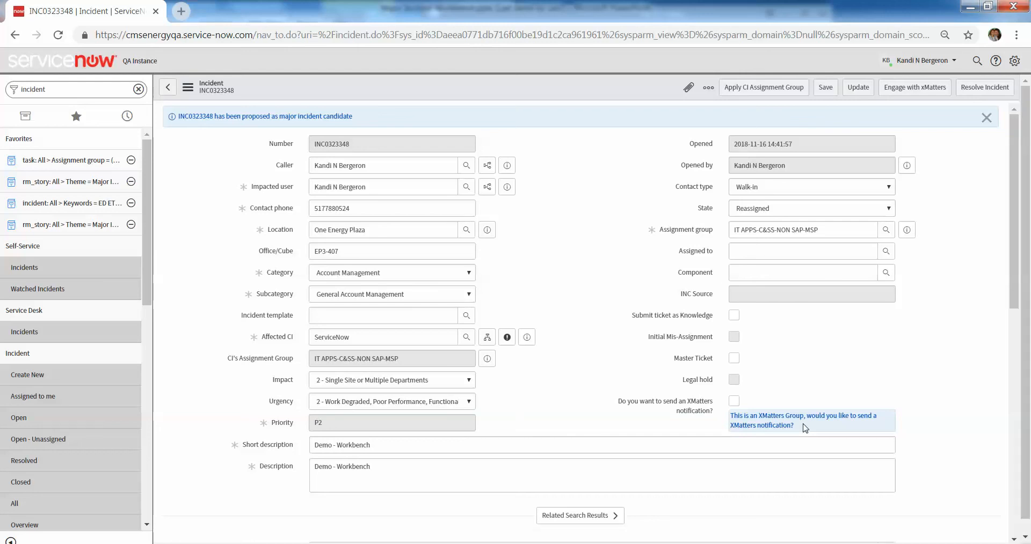
# Filter the navigator by "major" and view the major incidents' Monthly Summary dashboard with its trend and CI charts.
pyautogui.click(74, 90)
pyautogui.write('major')
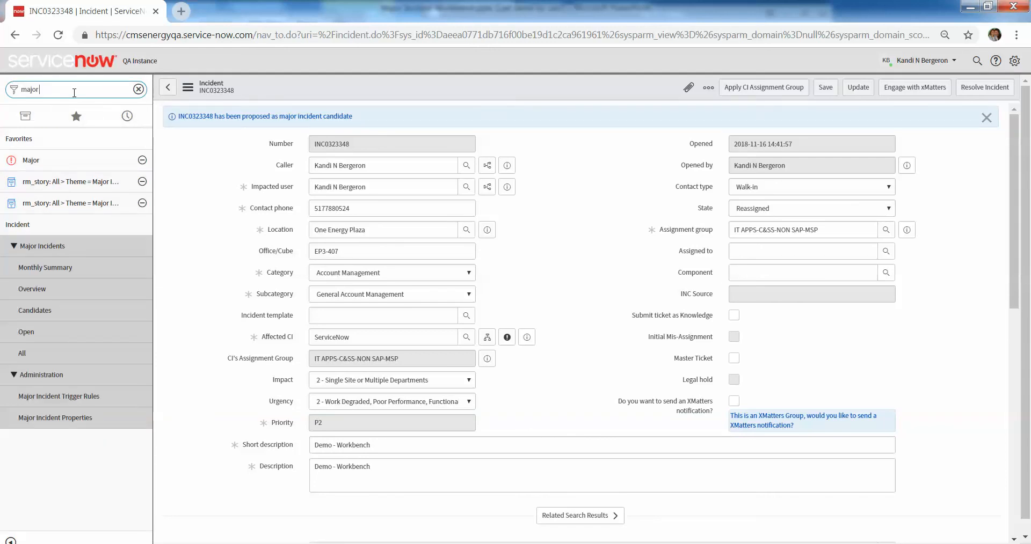
pyautogui.click(69, 266)
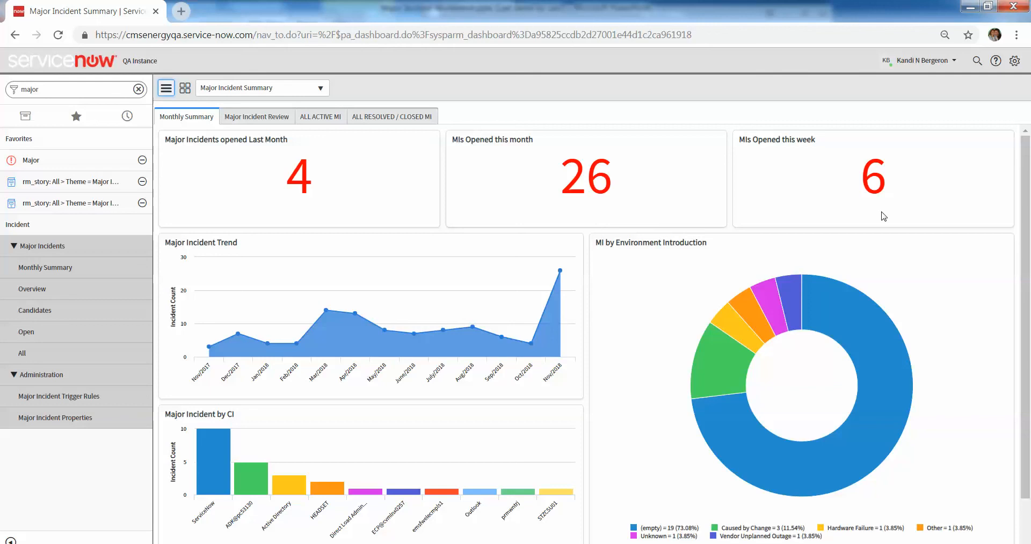
pyautogui.scroll(-1, 883, 216)
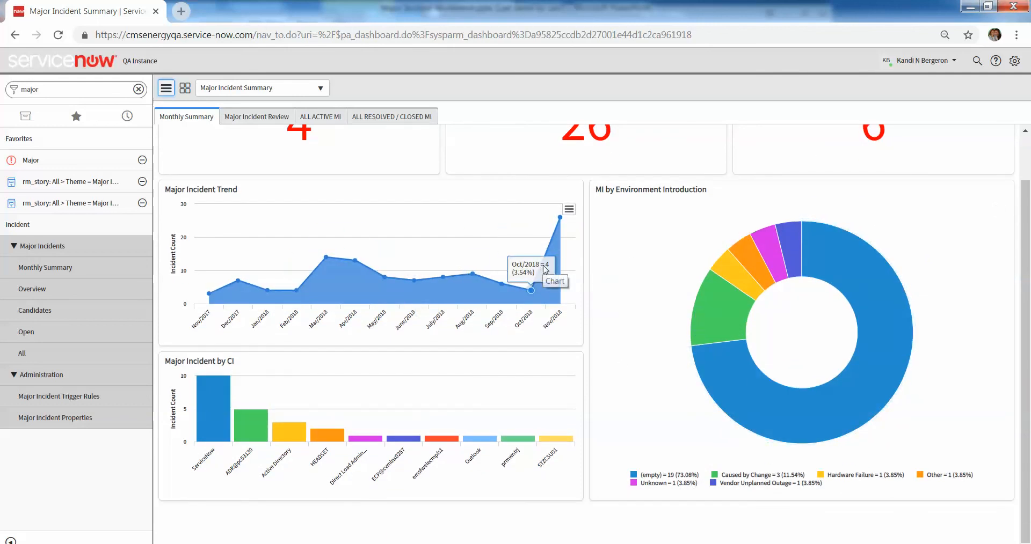
# View the Major Incident Review list and check the CE Portfolio of the incidents awaiting review.
pyautogui.click(259, 121)
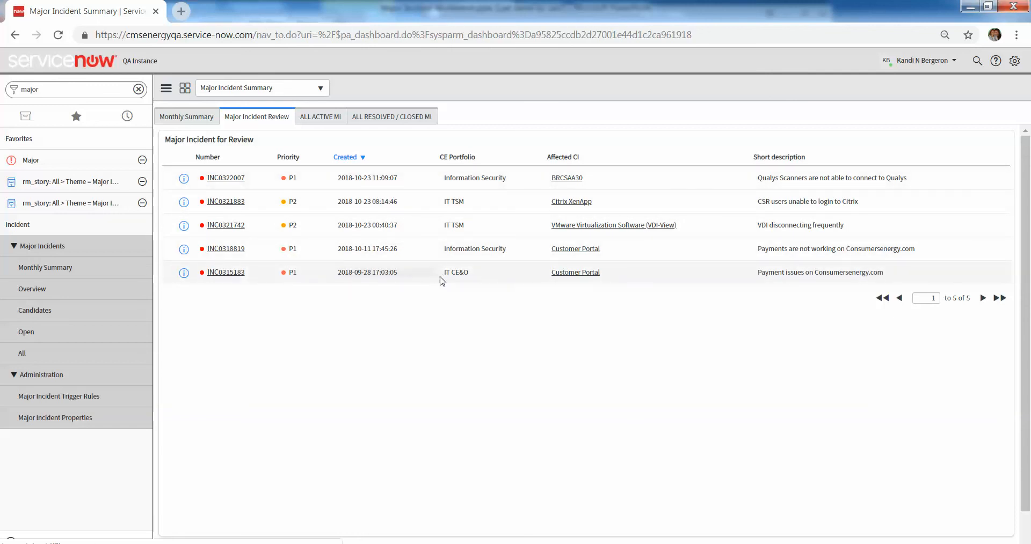
pyautogui.moveTo(448, 249); pyautogui.dragTo(490, 260)
pyautogui.click(491, 259)
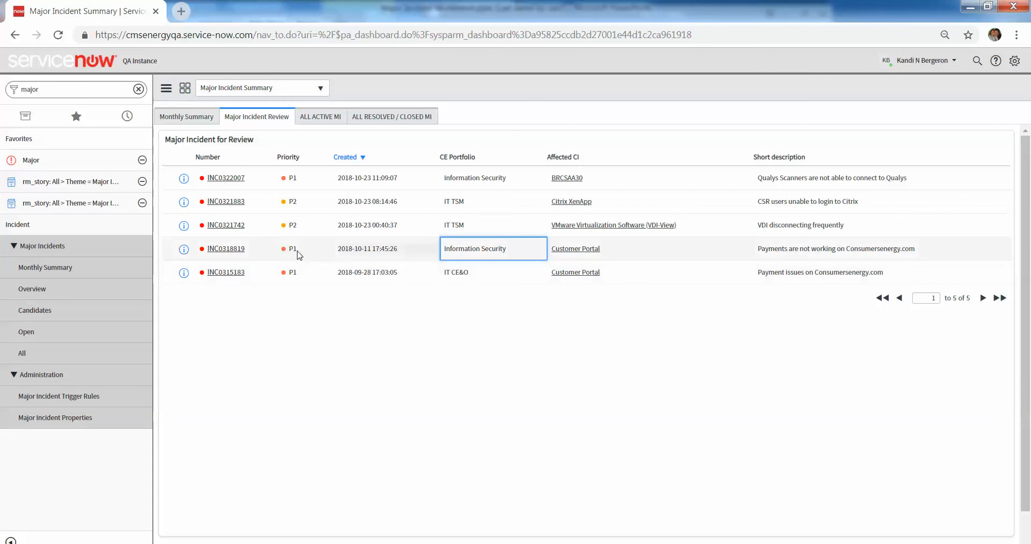
# Show the major incident review form for INC0318819, read through its duration, closure and problem details, and close it.
pyautogui.rightClick(226, 248)
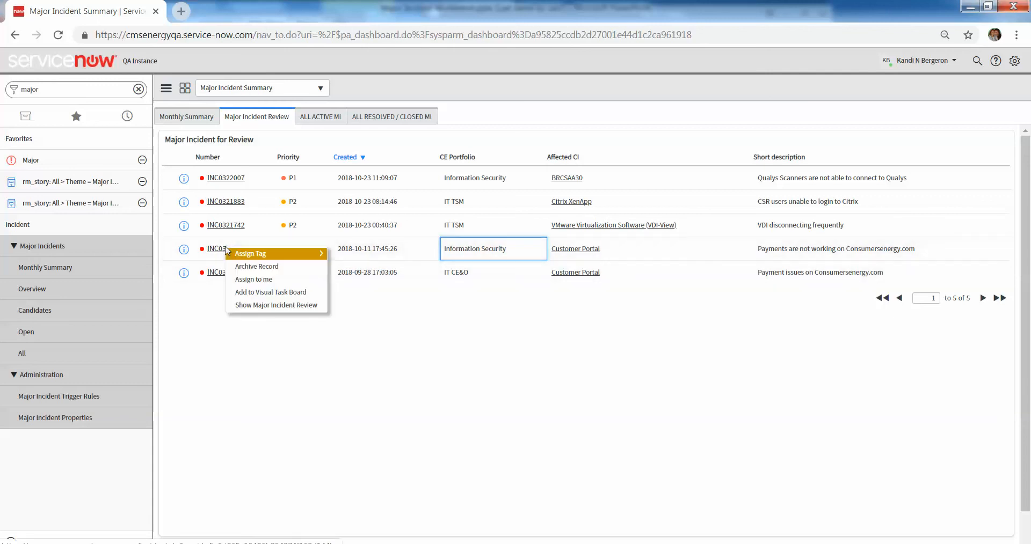
pyautogui.click(262, 306)
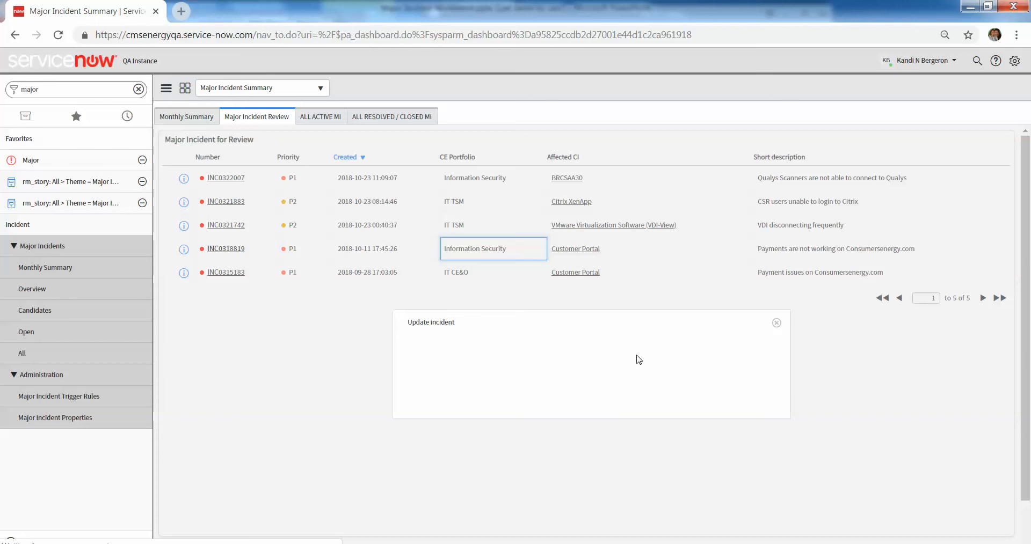
pyautogui.scroll(-1, 748, 308)
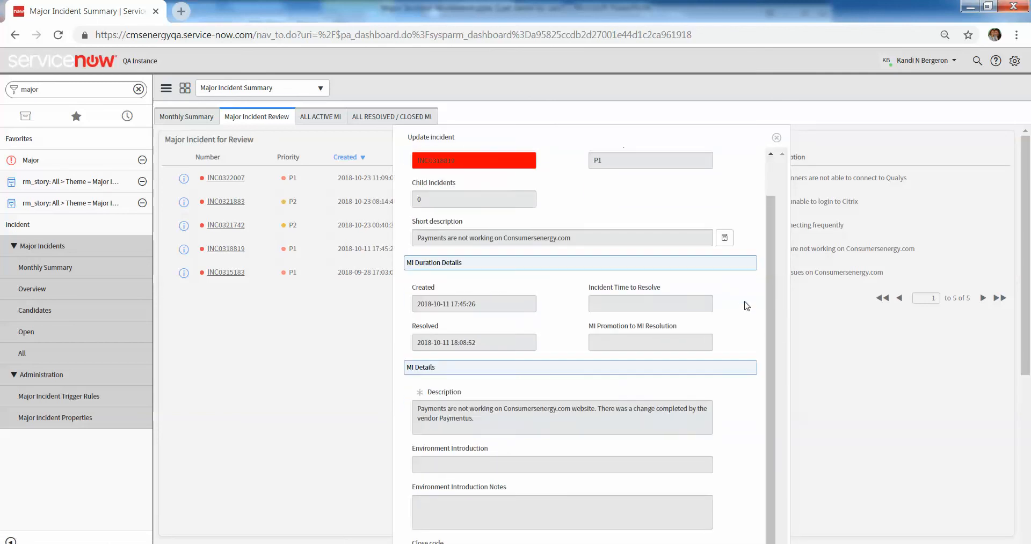
pyautogui.scroll(-8, 742, 308)
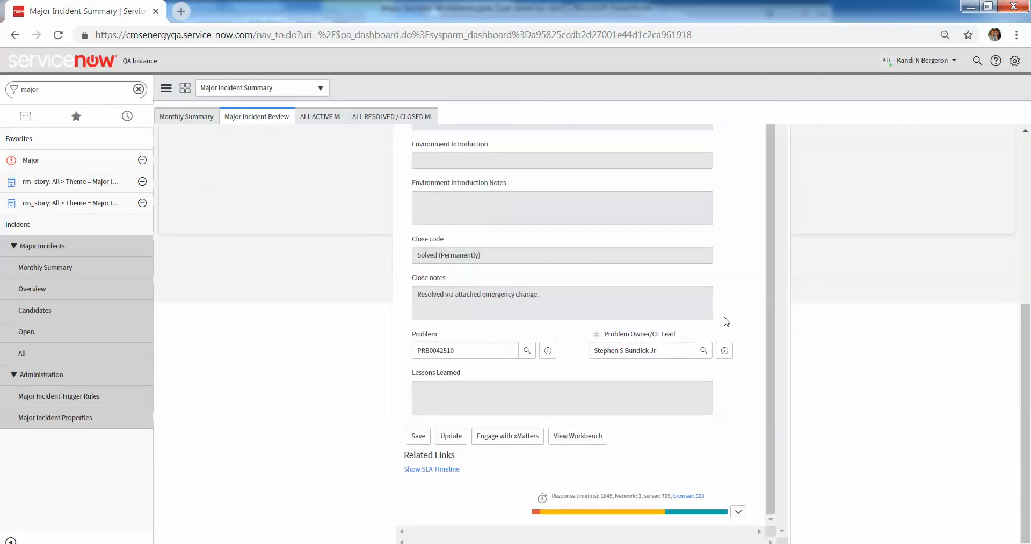
pyautogui.scroll(1, 429, 338)
pyautogui.scroll(8, 469, 198)
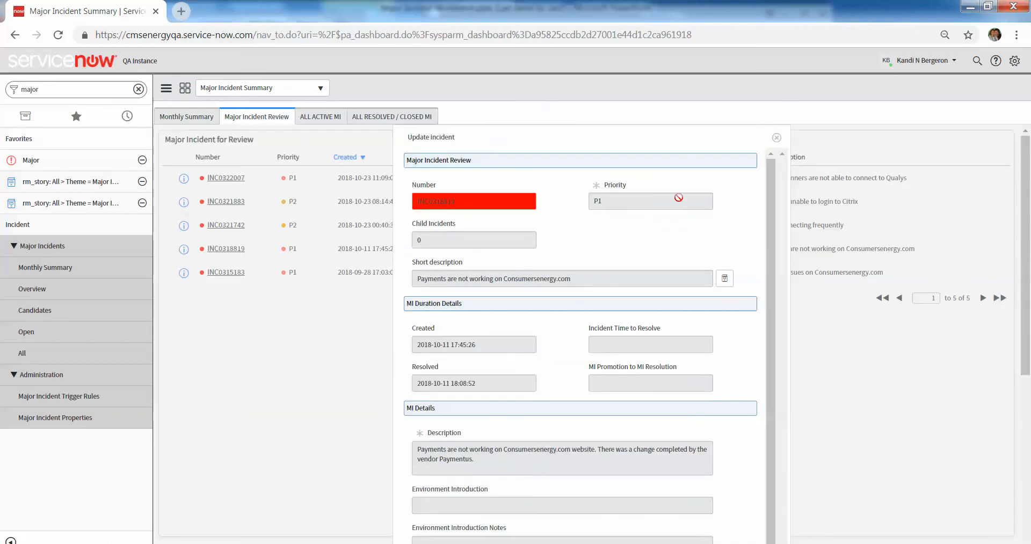
pyautogui.click(776, 138)
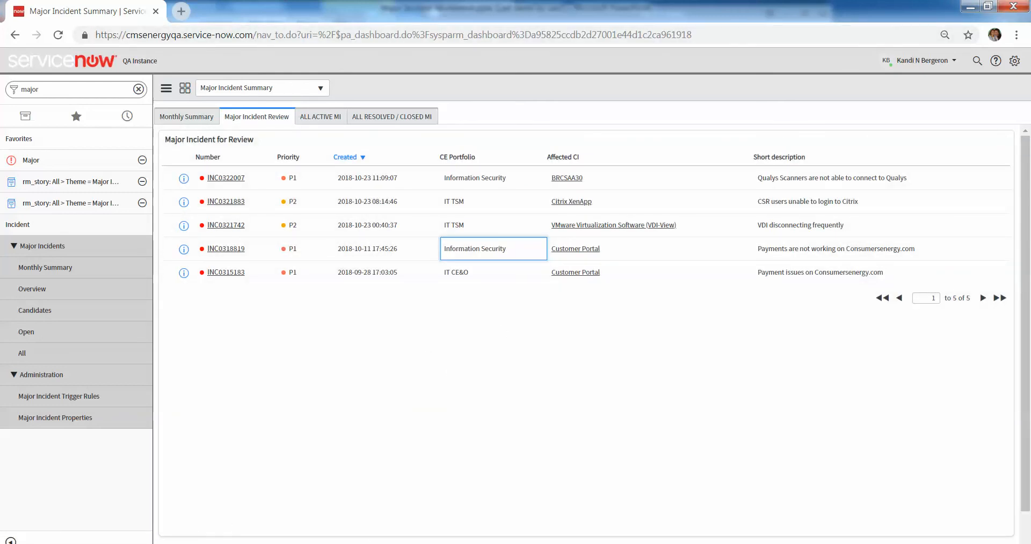
# Switch to the Major Incident Workbench.pptx presentation in PowerPoint.
pyautogui.hotkey('alt', 'Tab')
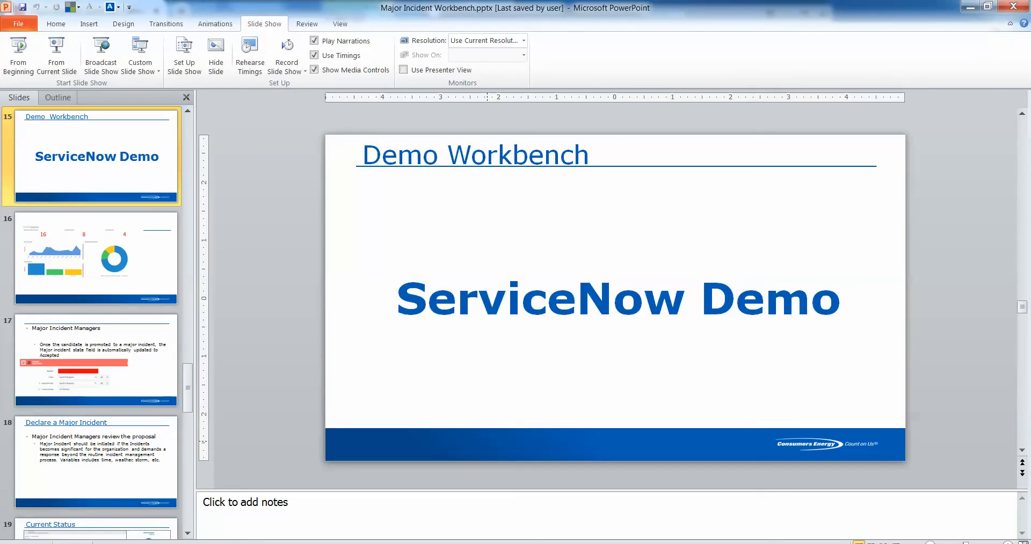